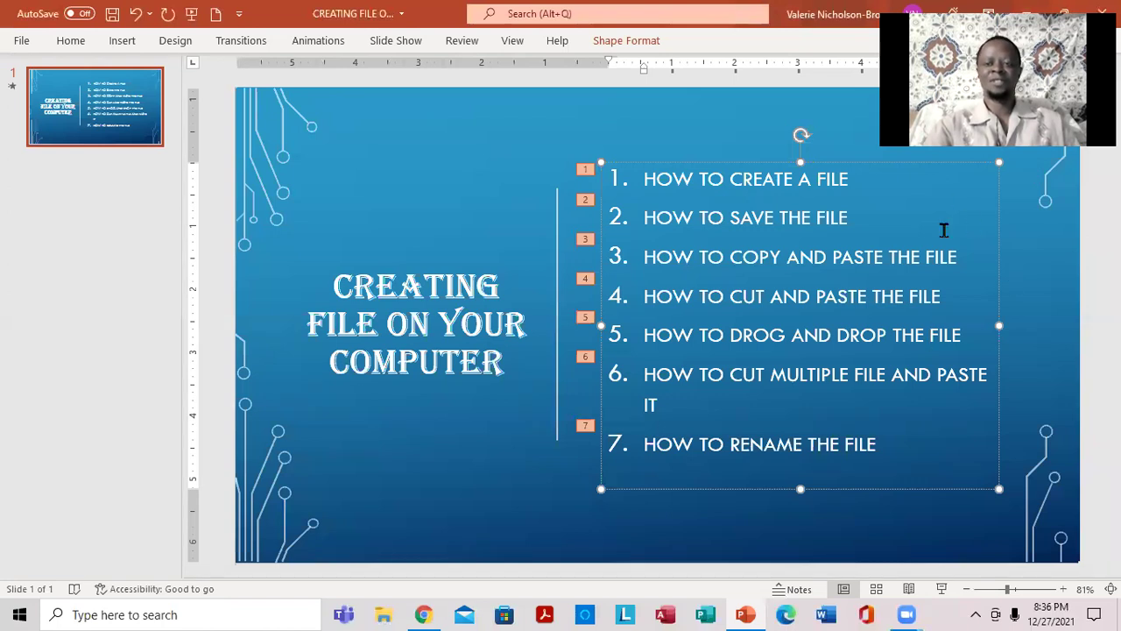
From the desktop, start a new Access database by mistake, then cancel it
left_click(1025, 14)
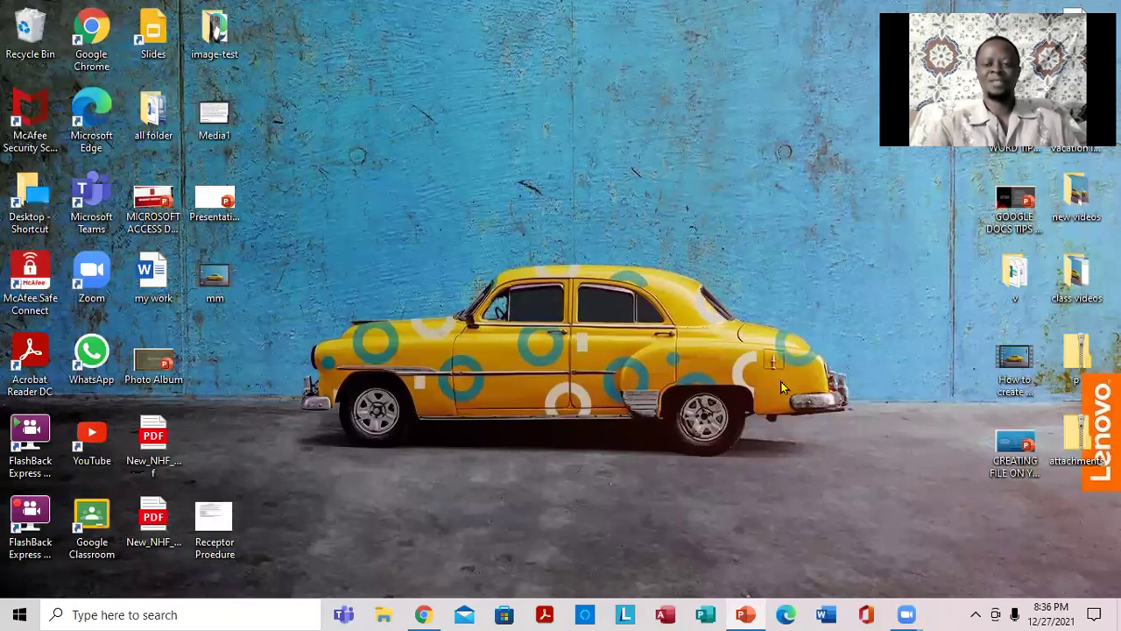
right_click(546, 181)
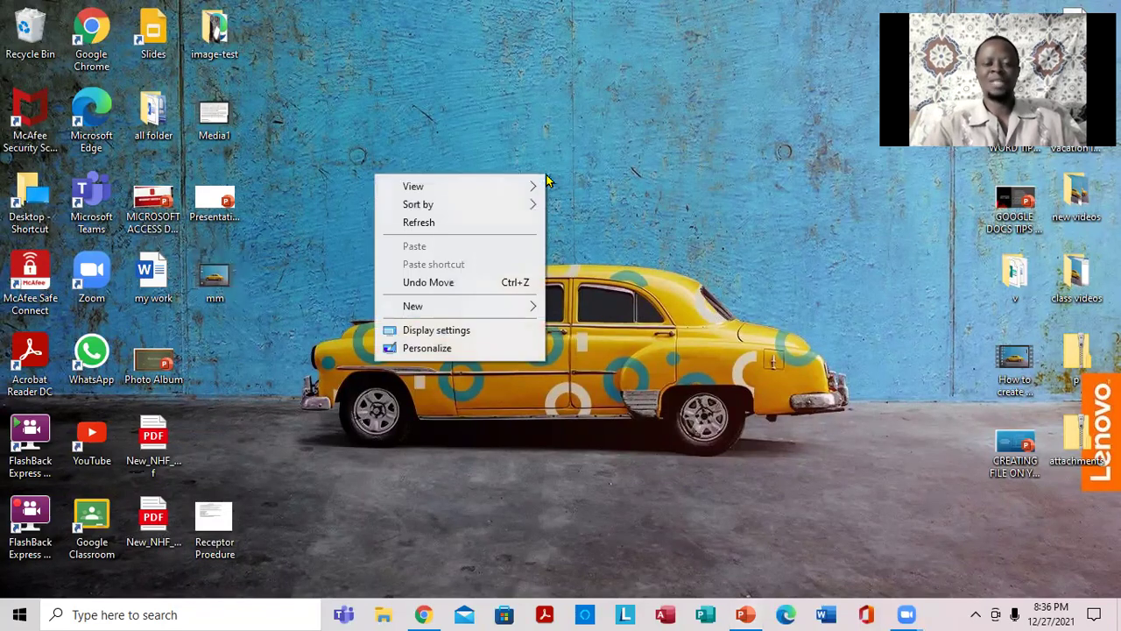
mouse_move(413, 311)
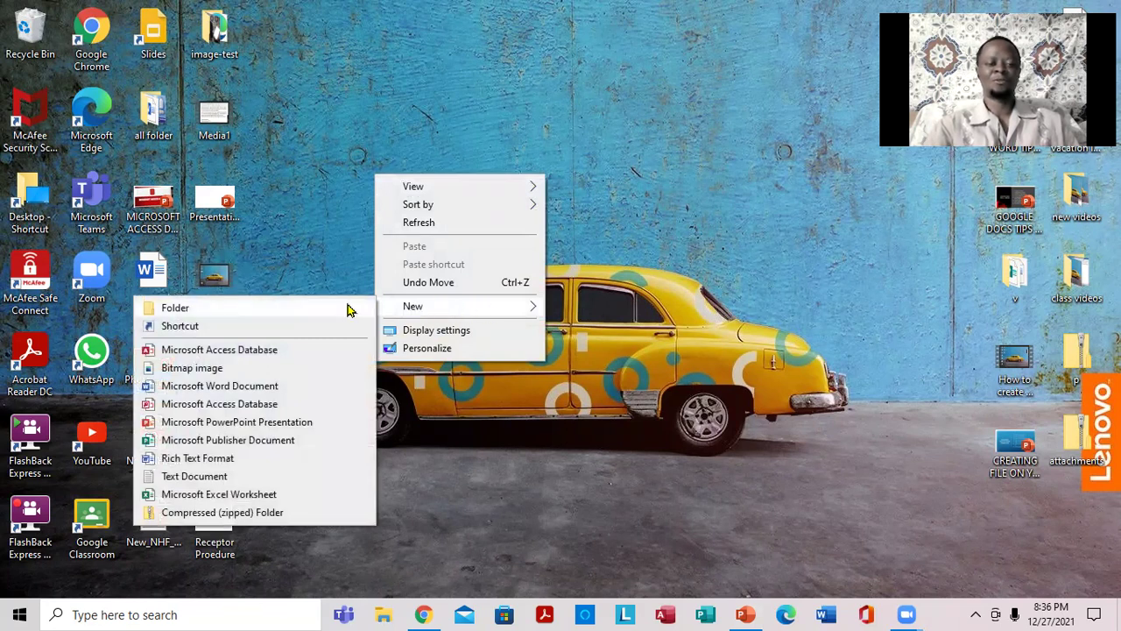
left_click(238, 404)
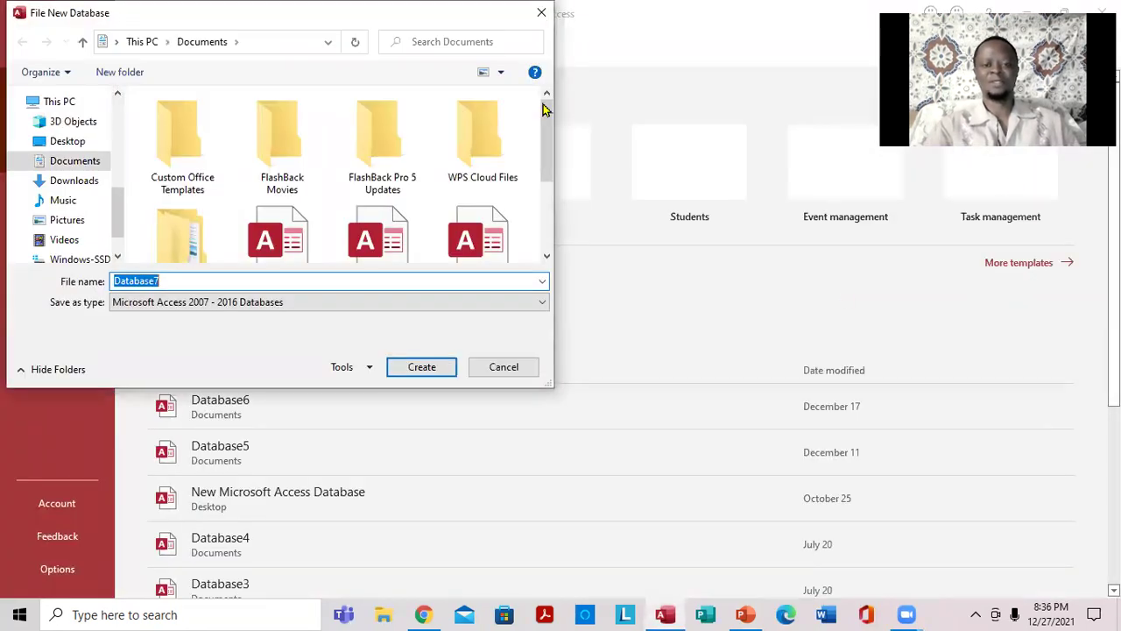
left_click(524, 374)
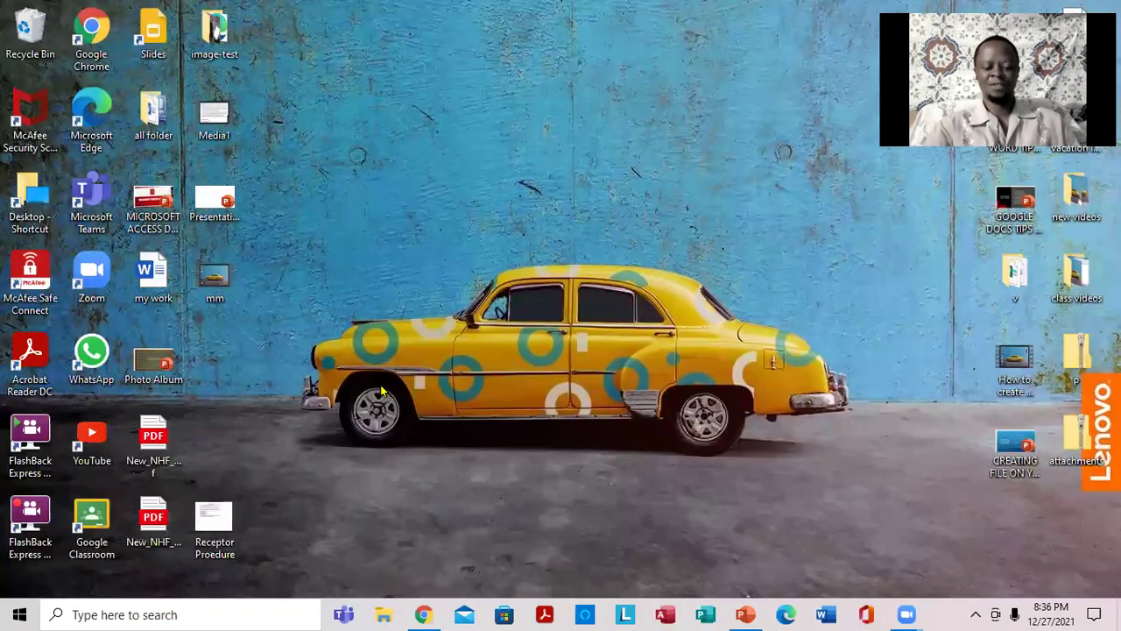
Create a blank Word document on the desktop with its default name, then return to PowerPoint
right_click(382, 390)
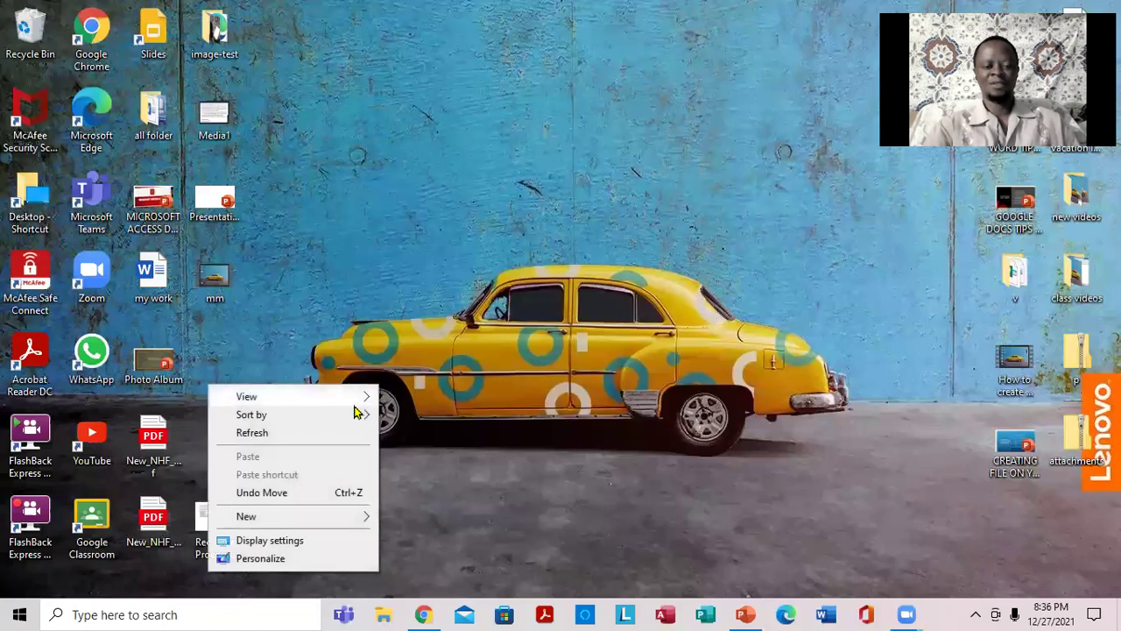
mouse_move(356, 519)
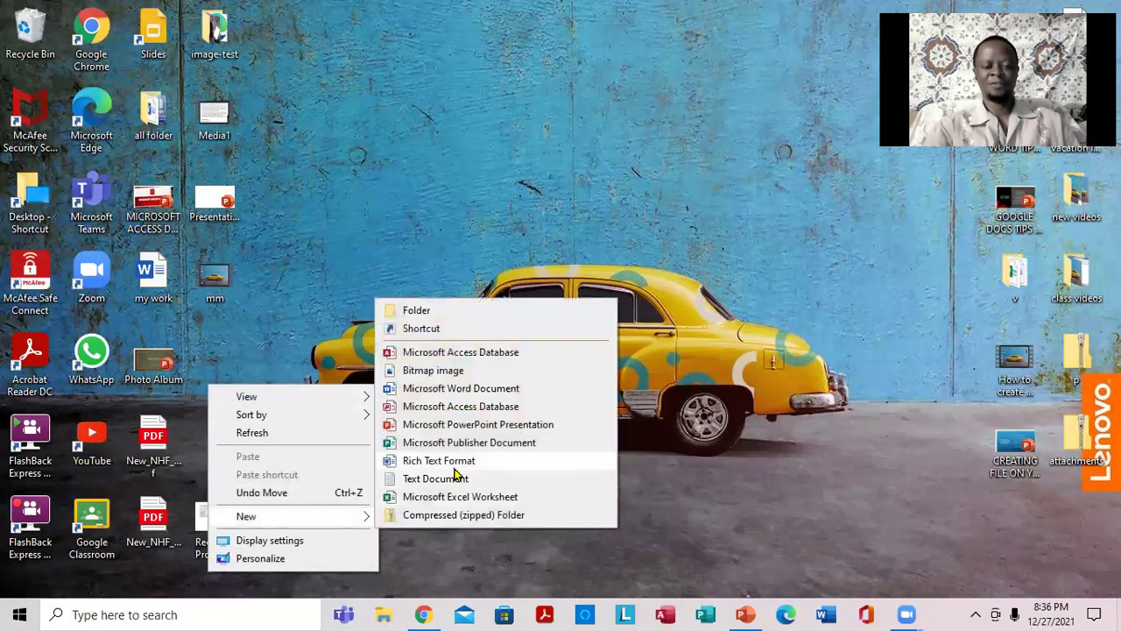
left_click(487, 390)
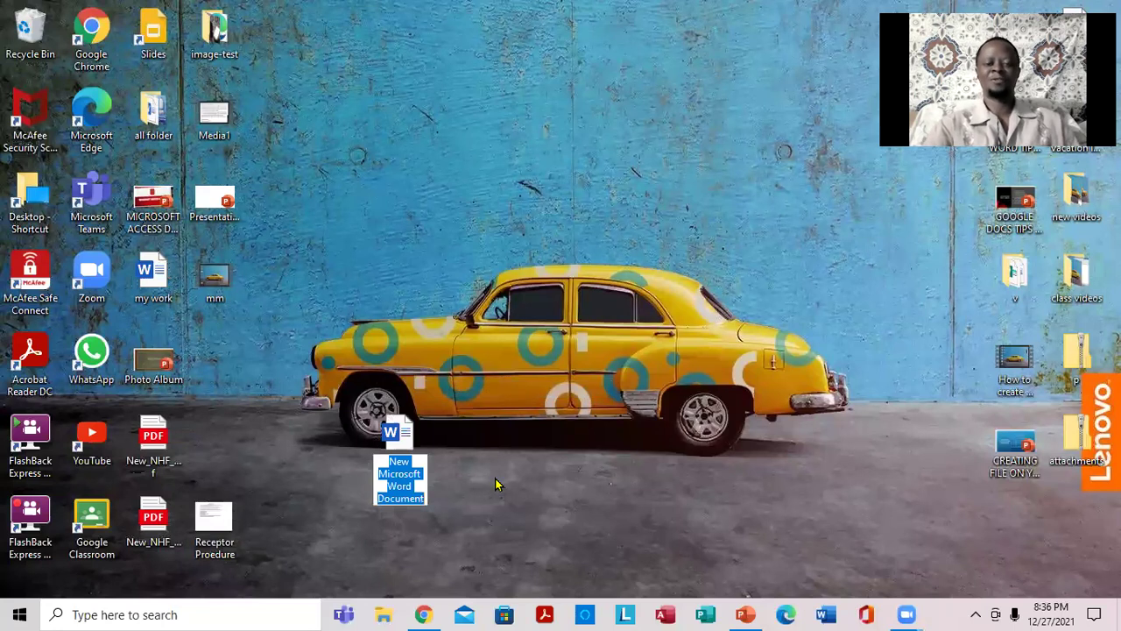
key("Return")
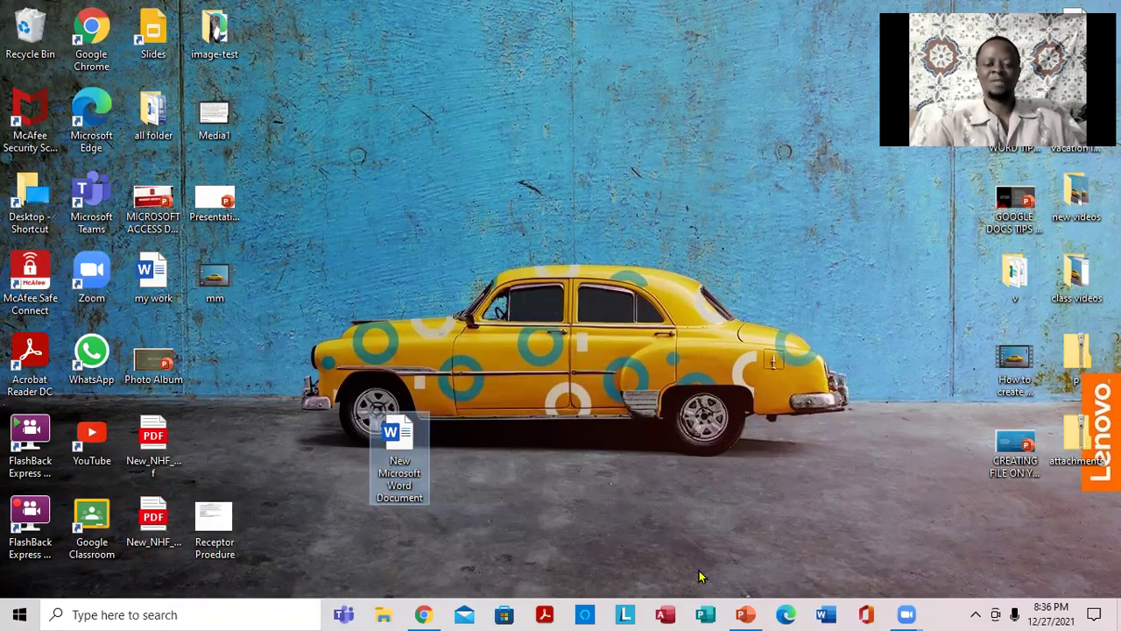
left_click(746, 614)
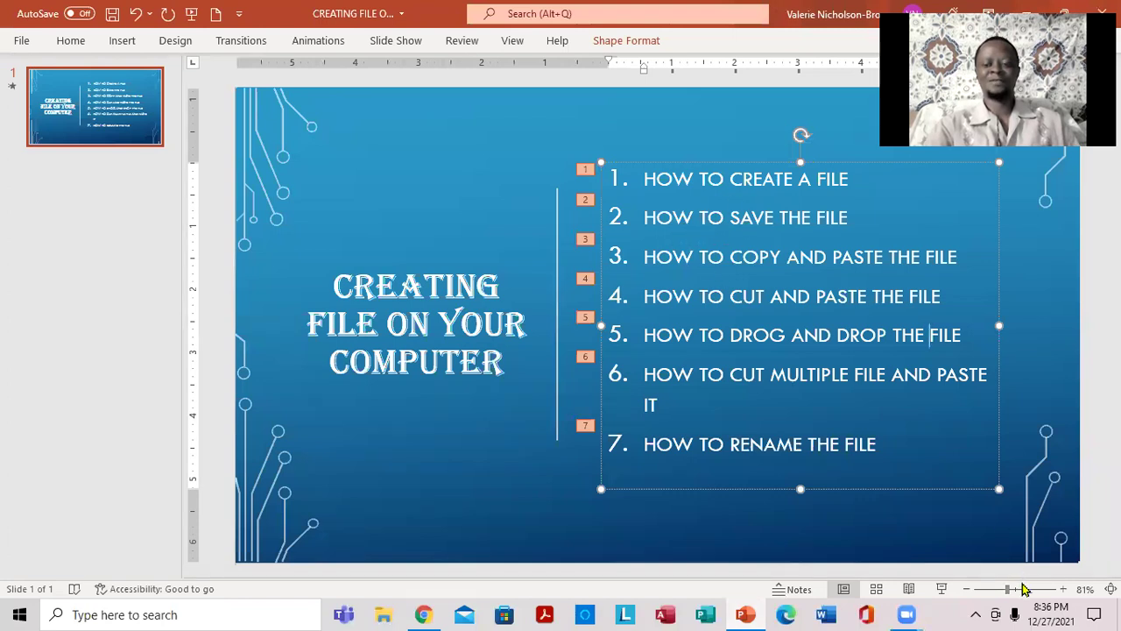
Zoom the slide listing the seven file topics in to 100%
left_click(1062, 589)
left_click(1062, 589)
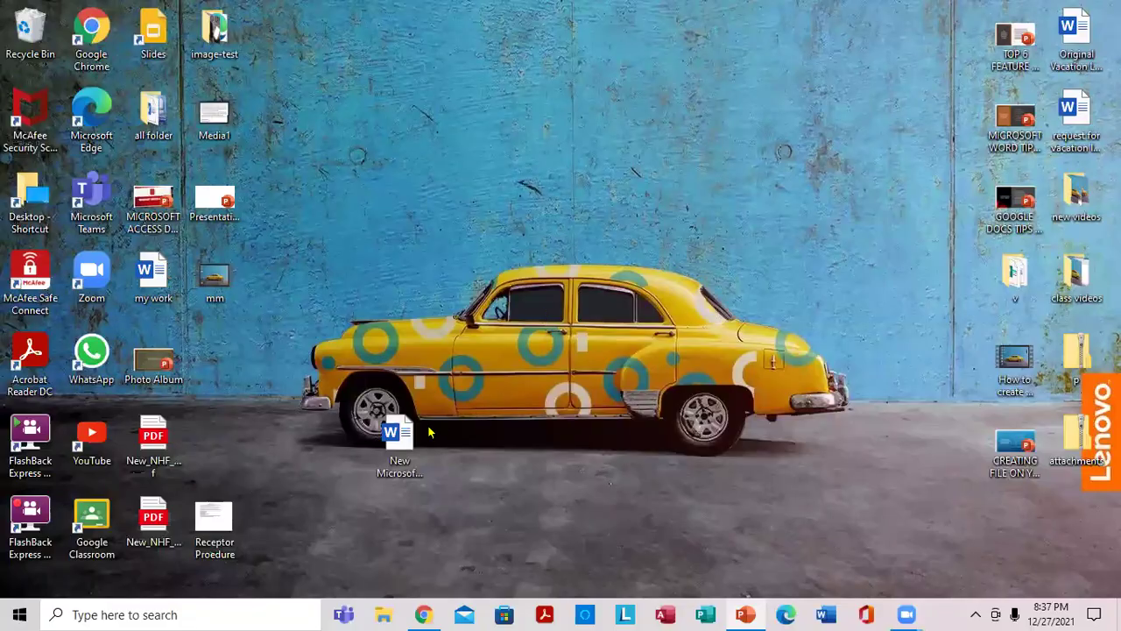
Open New Microsoft Word Document and save it to the Desktop as 'me'
double_click(400, 434)
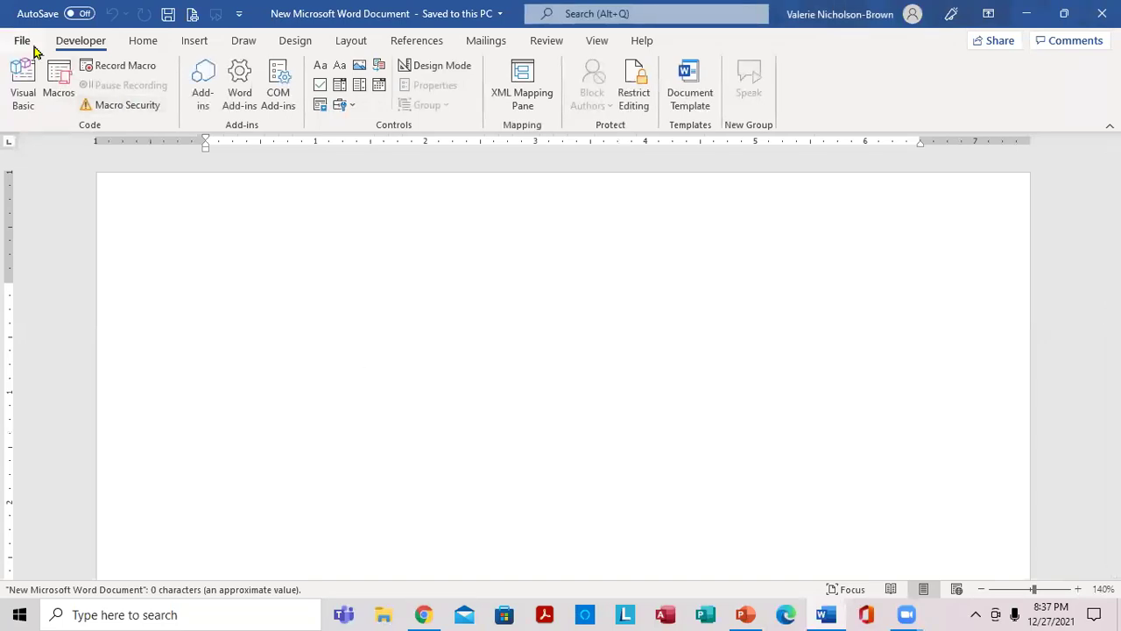
left_click(22, 41)
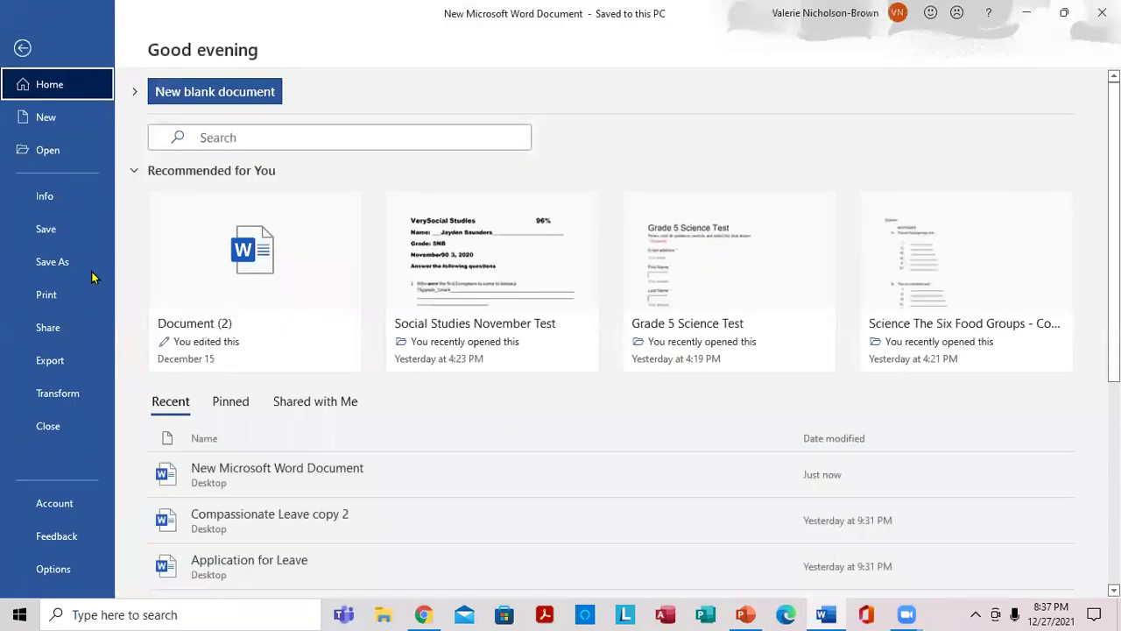
left_click(46, 268)
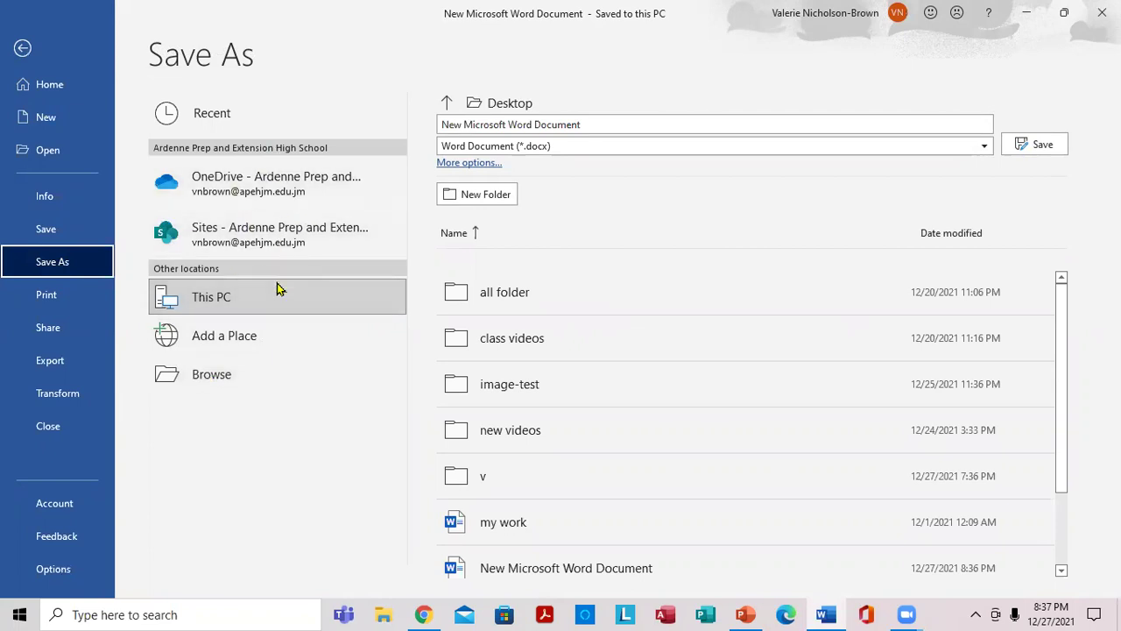
left_click(197, 390)
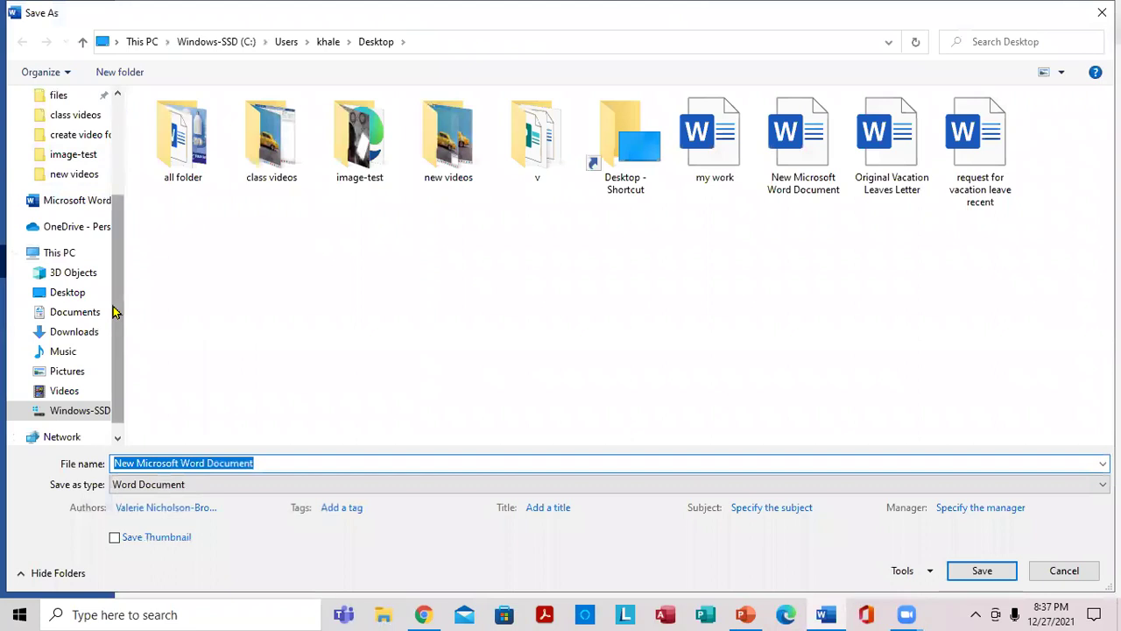
scroll(123, 122, "up", 3)
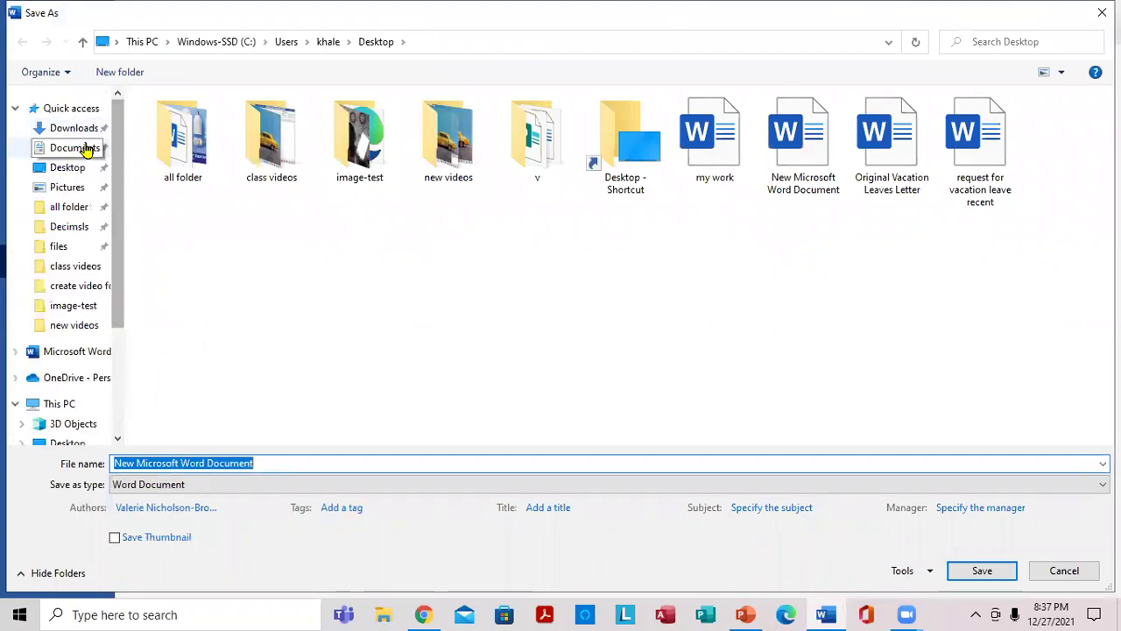
left_click(70, 167)
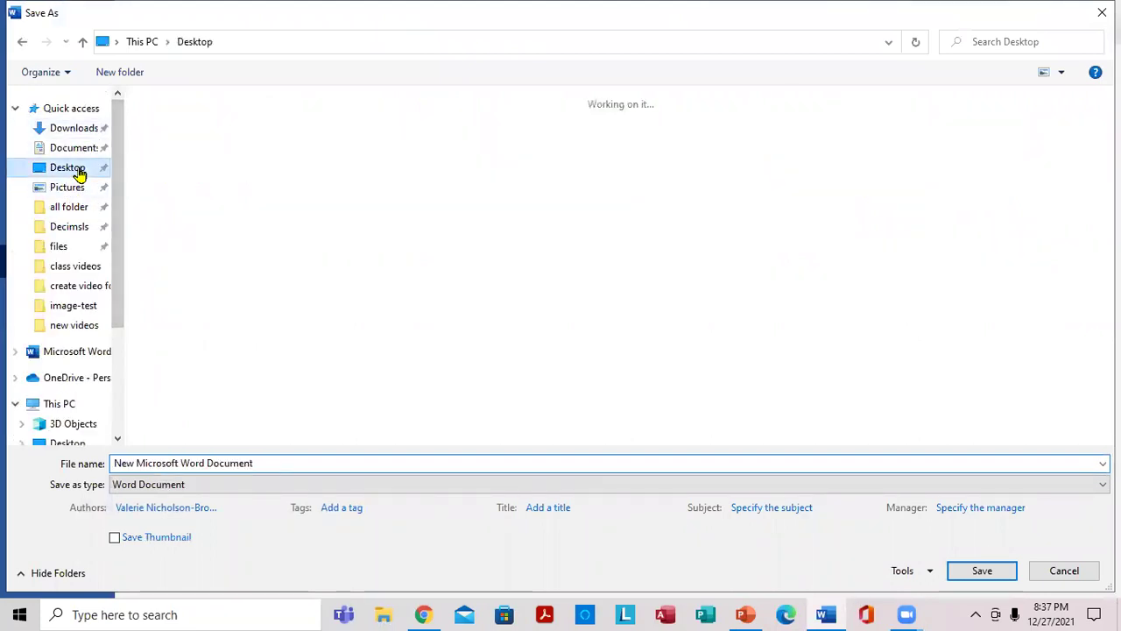
left_click(254, 463)
key("ctrl+a")
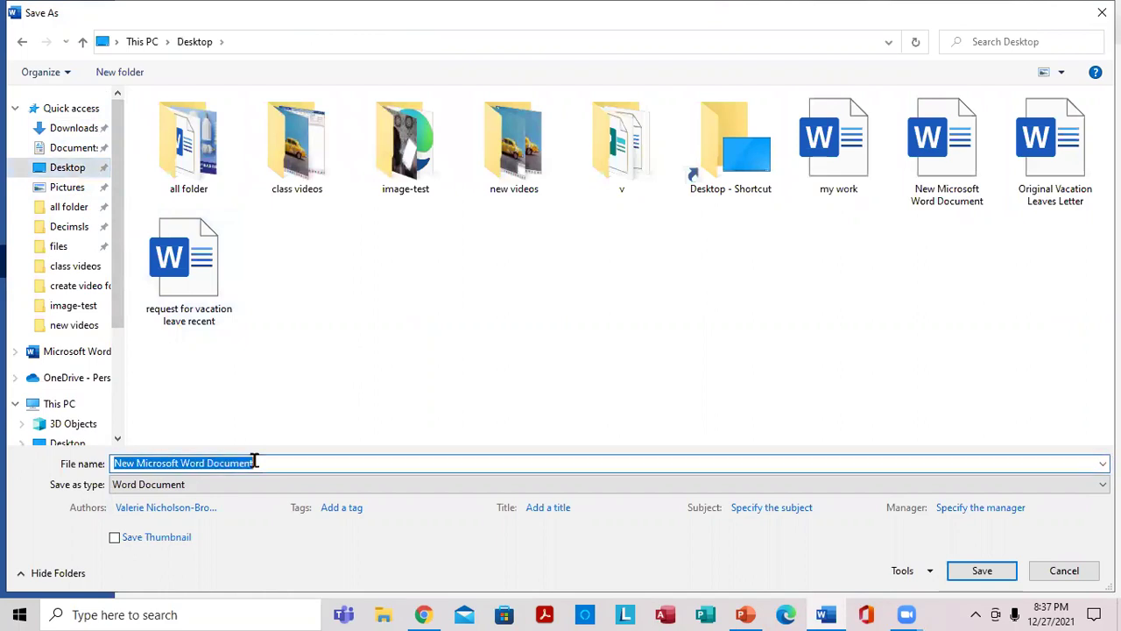
type("me")
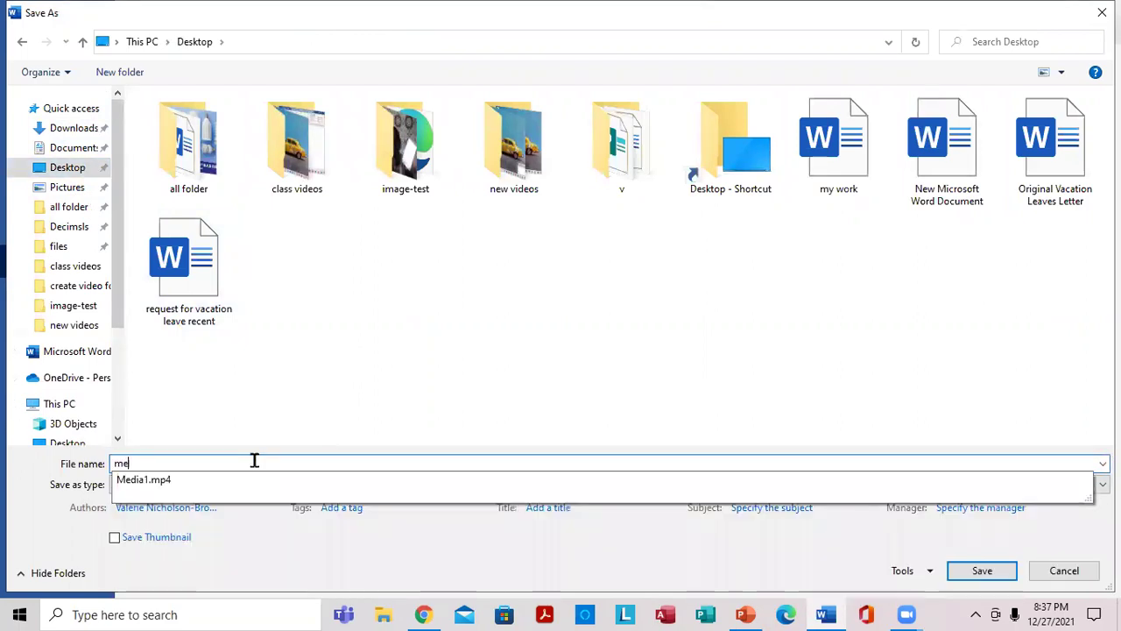
left_click(982, 570)
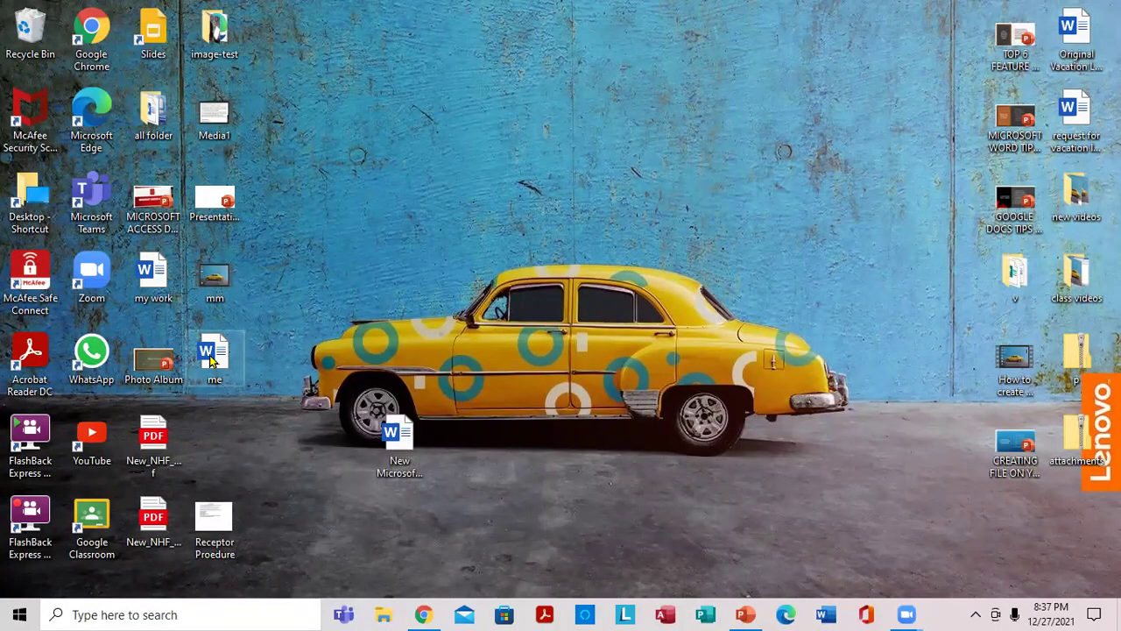
Copy the me document and paste it onto the desktop as 'me - Copy'
left_click(745, 613)
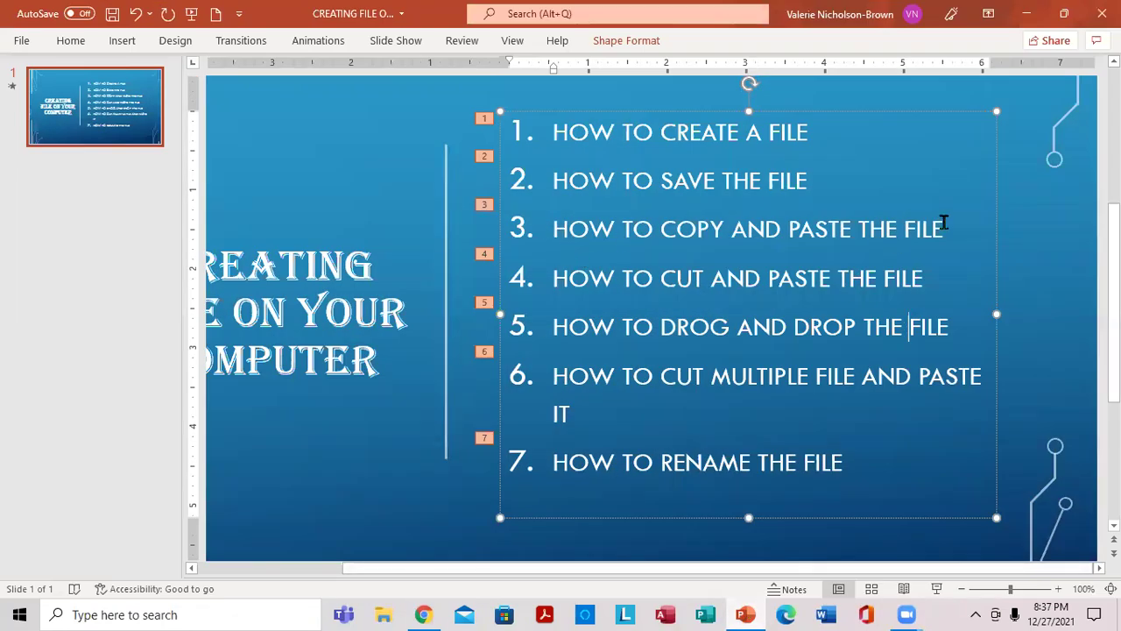
left_click(1025, 14)
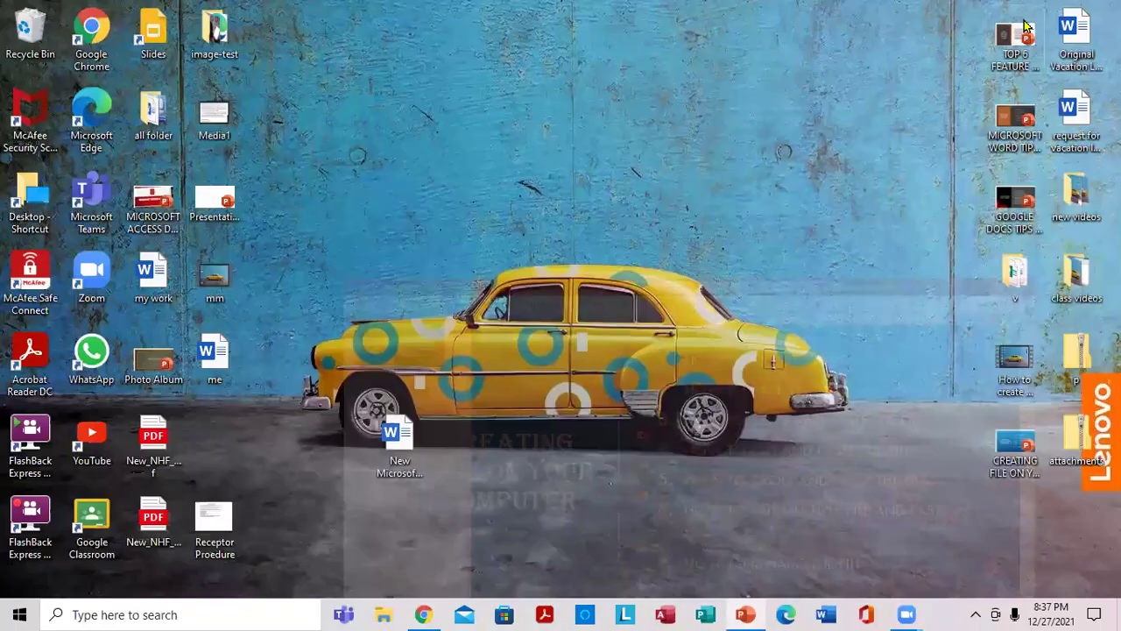
right_click(198, 354)
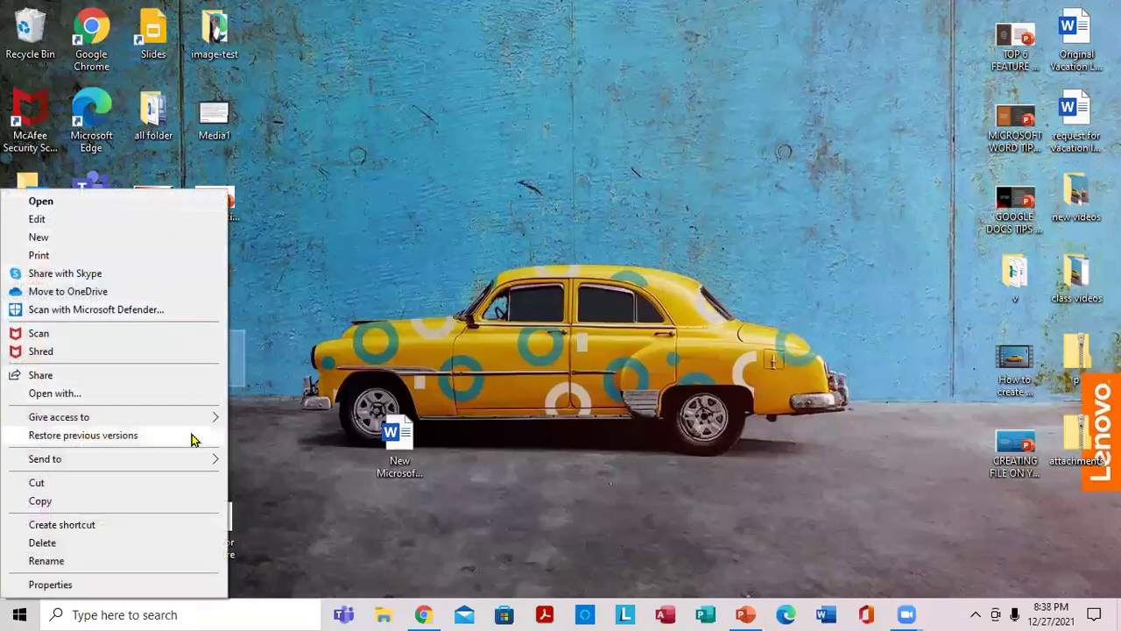
left_click(40, 501)
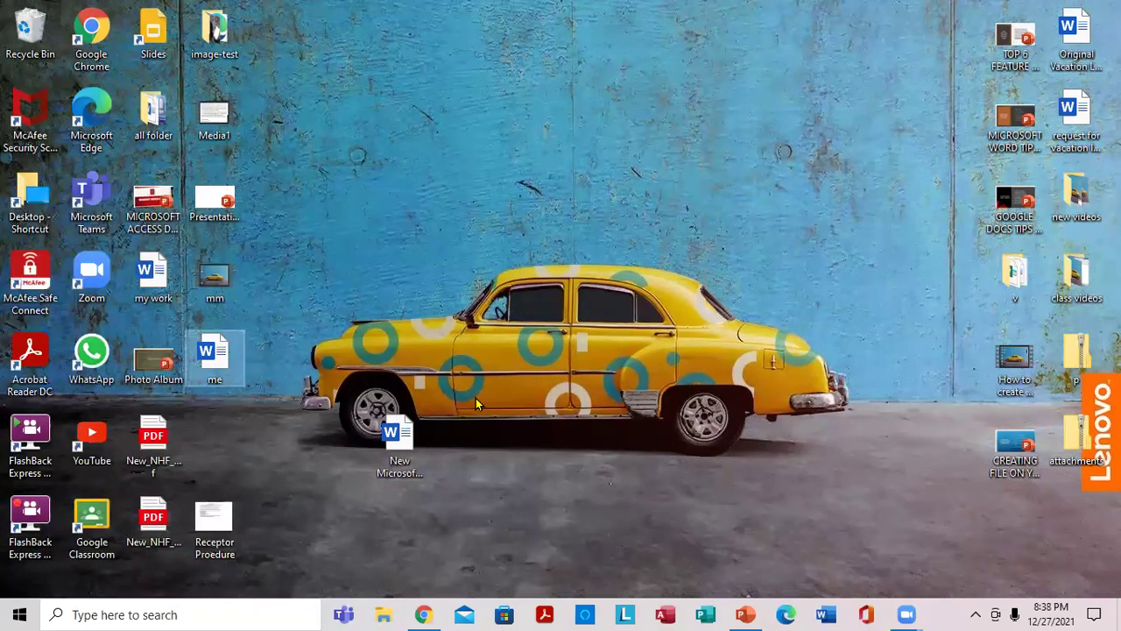
right_click(357, 119)
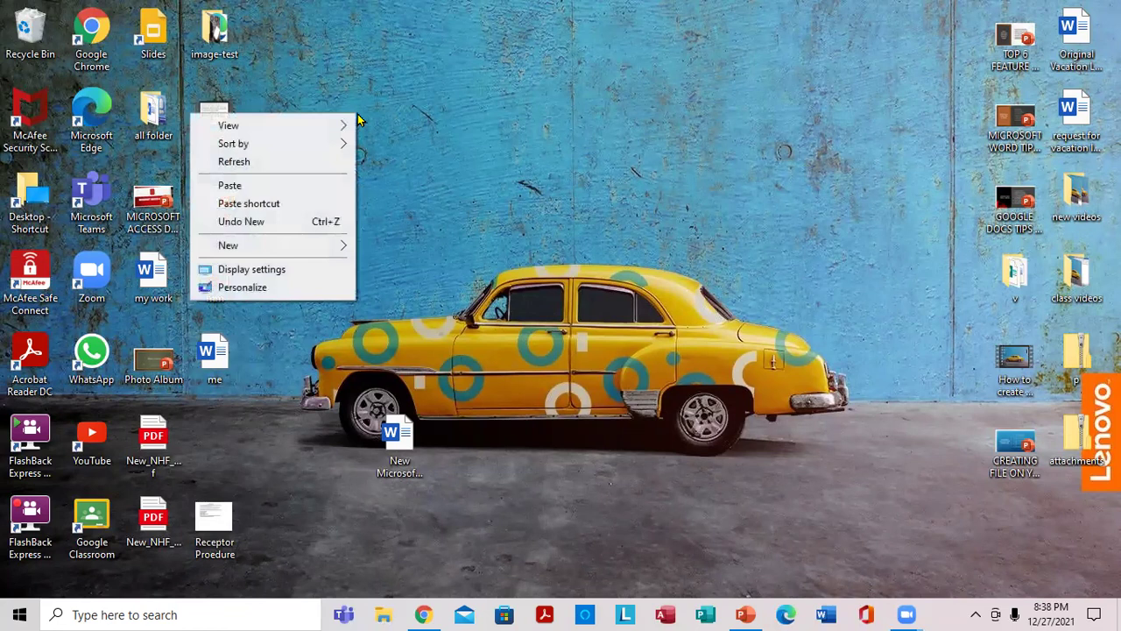
left_click(280, 185)
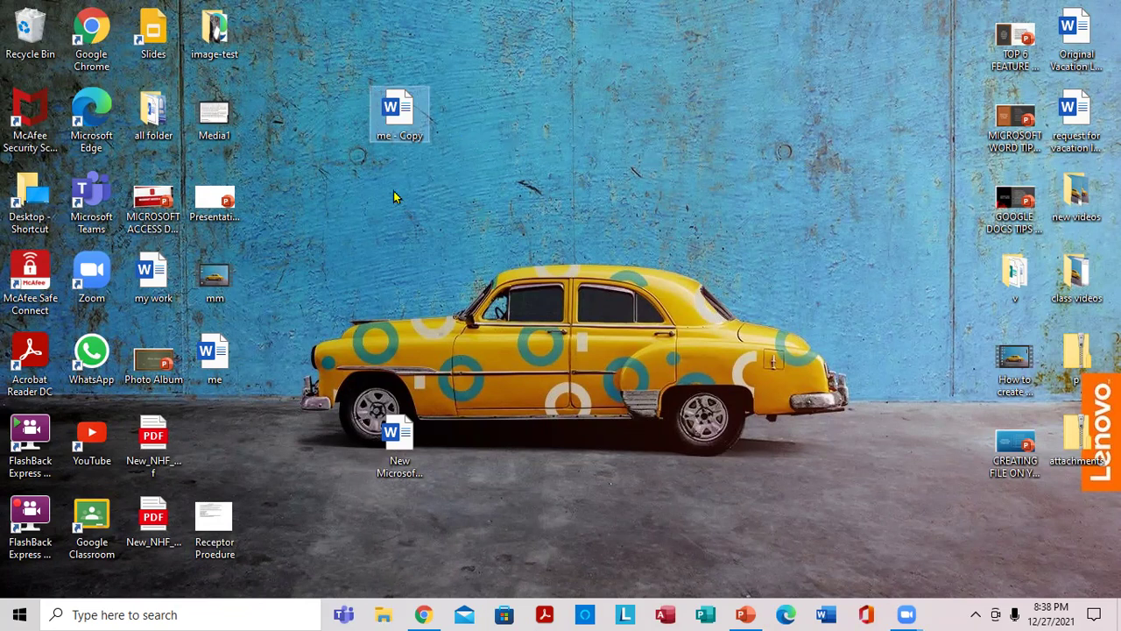
Paste a second copy of me onto the desktop as 'me - Copy (2)', then return to PowerPoint
right_click(212, 349)
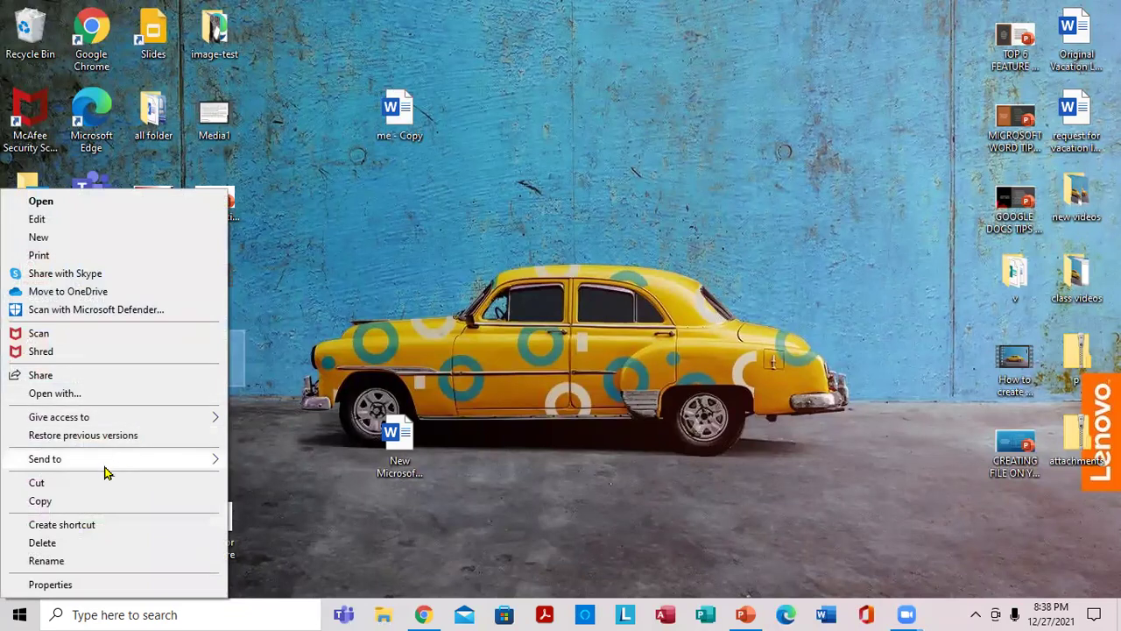
left_click(61, 507)
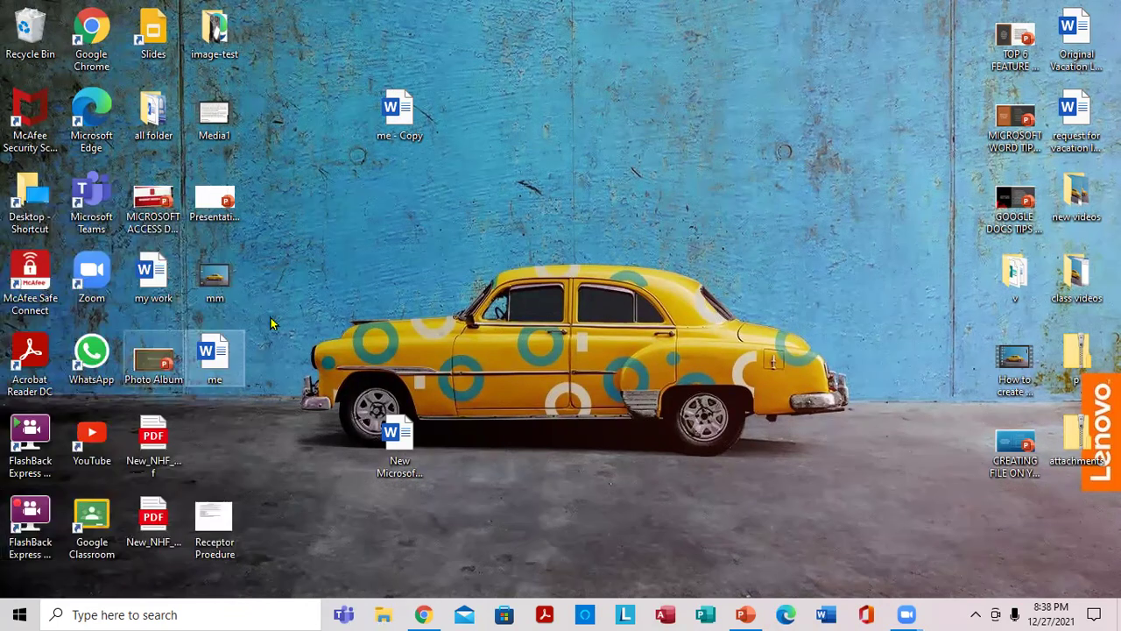
right_click(486, 127)
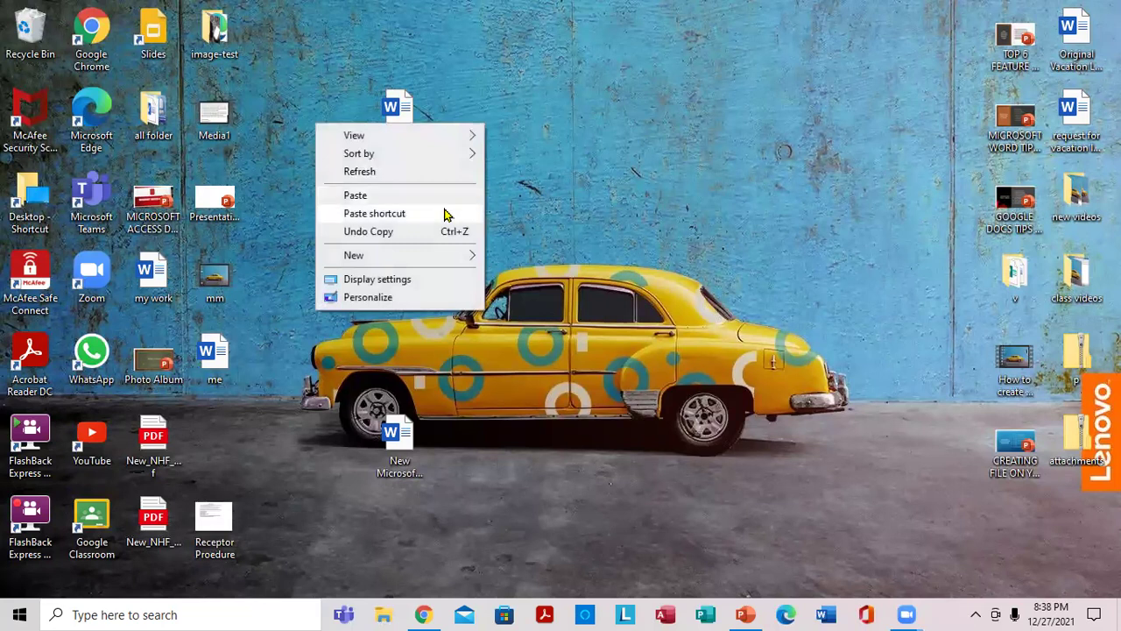
left_click(399, 197)
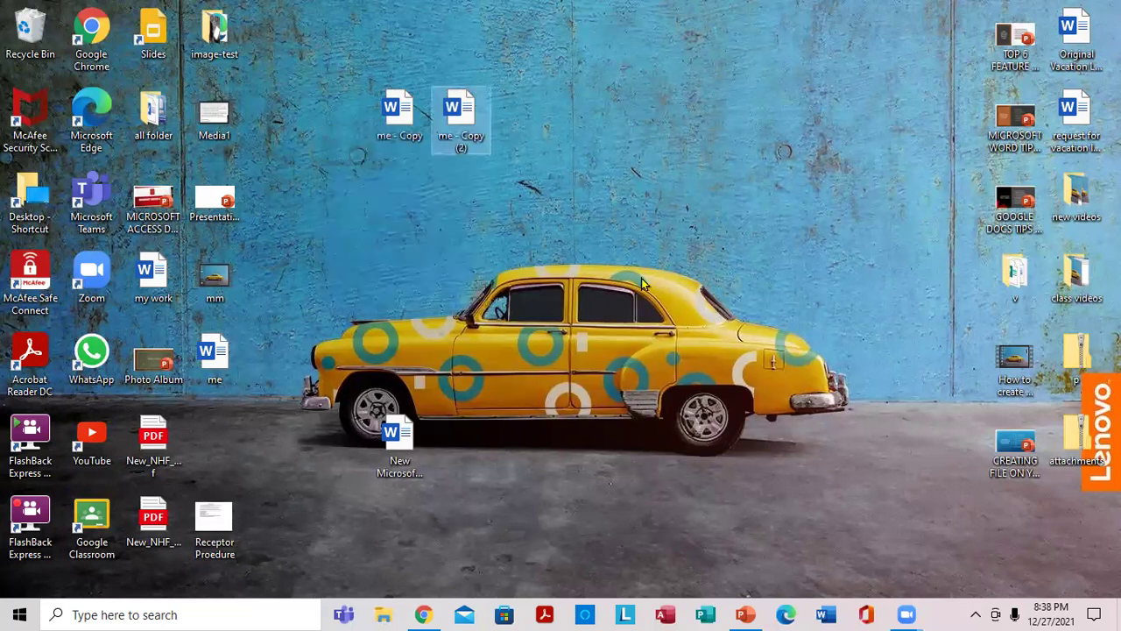
left_click(746, 614)
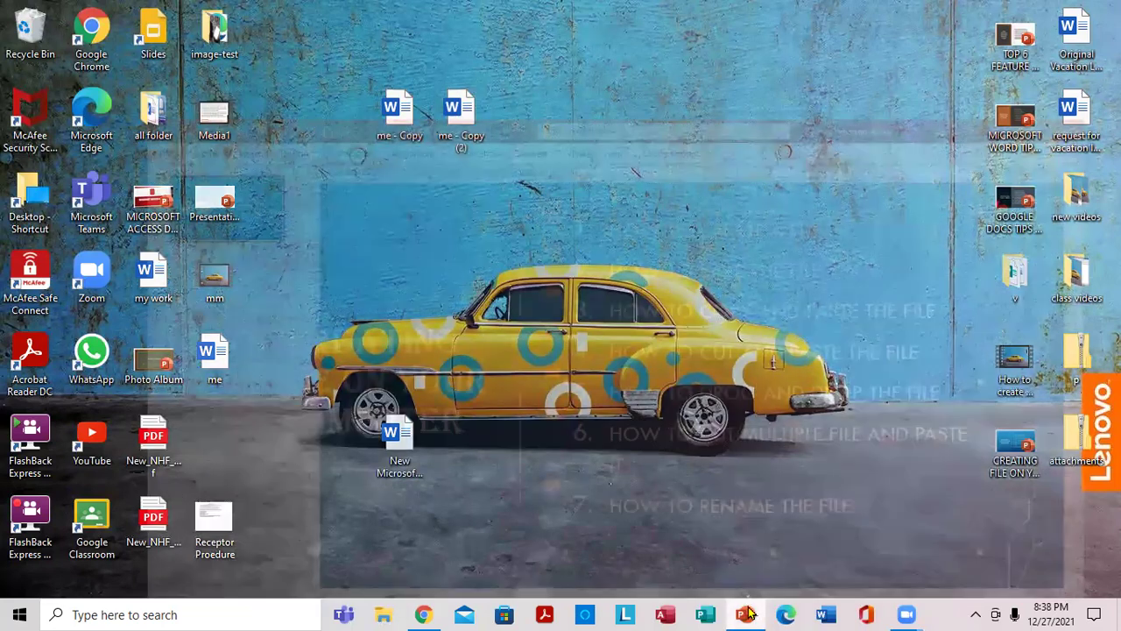
Cut the me file and paste it near the top of the desktop
left_click(1025, 473)
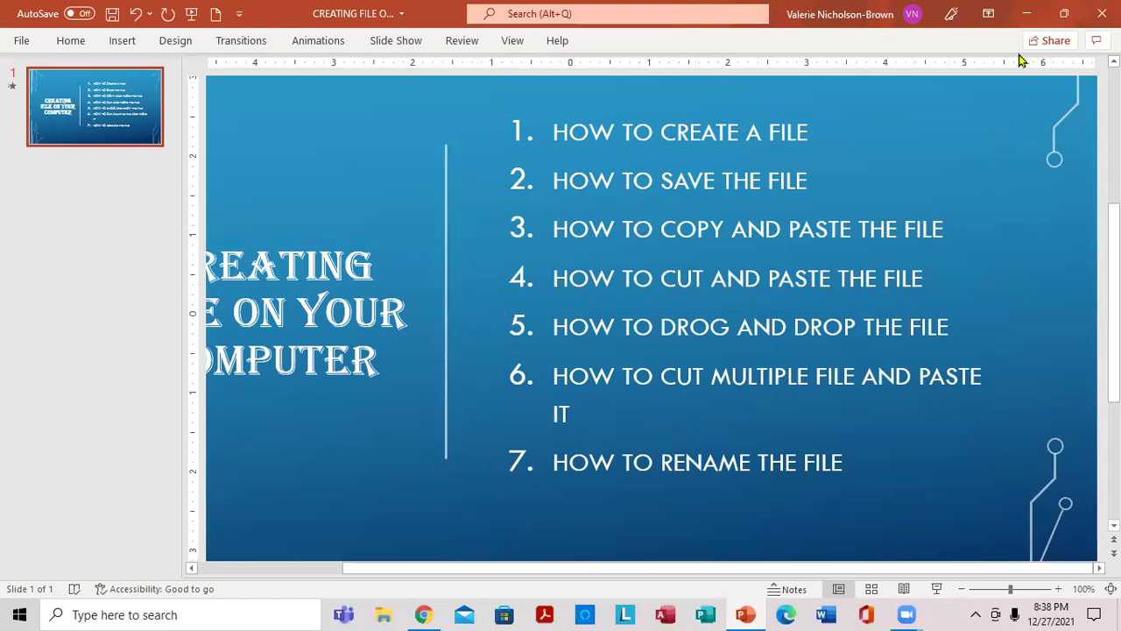
left_click(1026, 14)
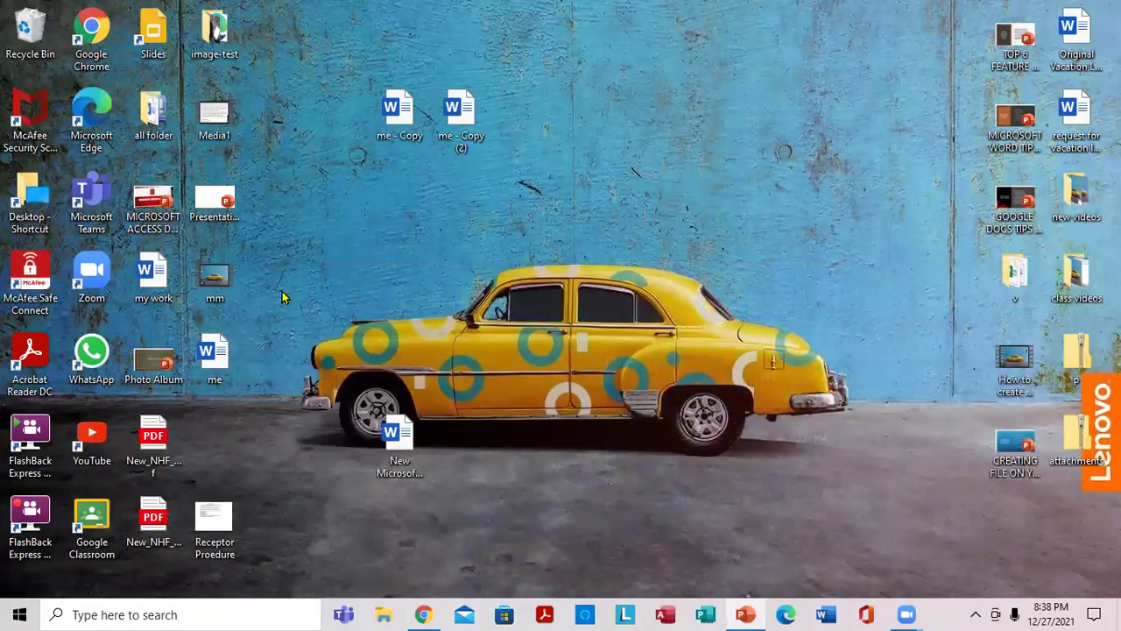
right_click(210, 353)
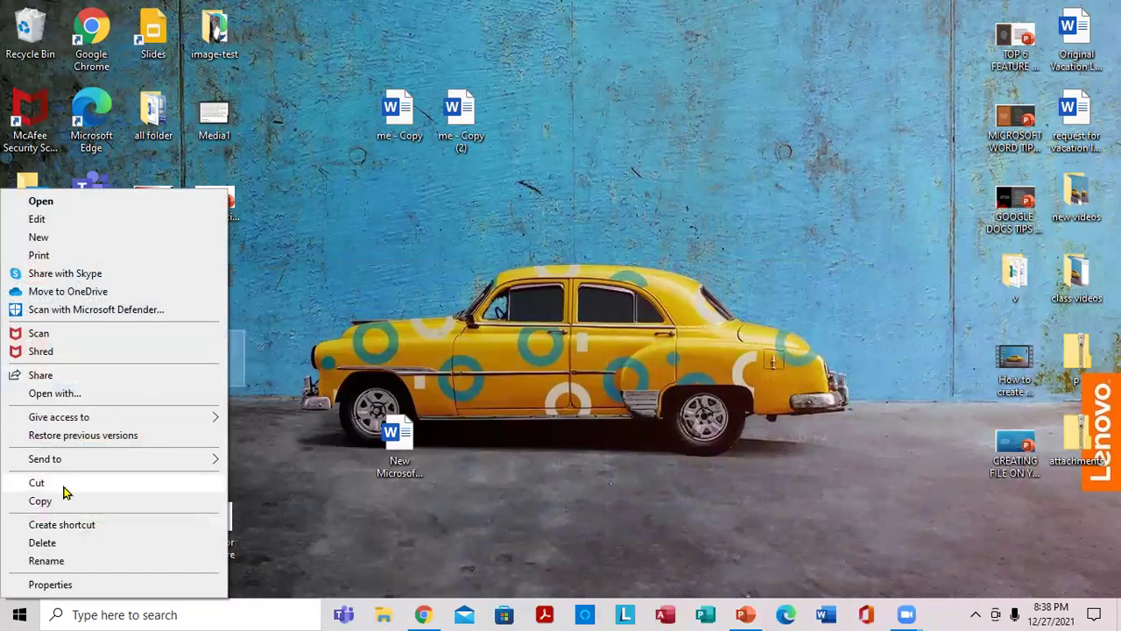
left_click(37, 483)
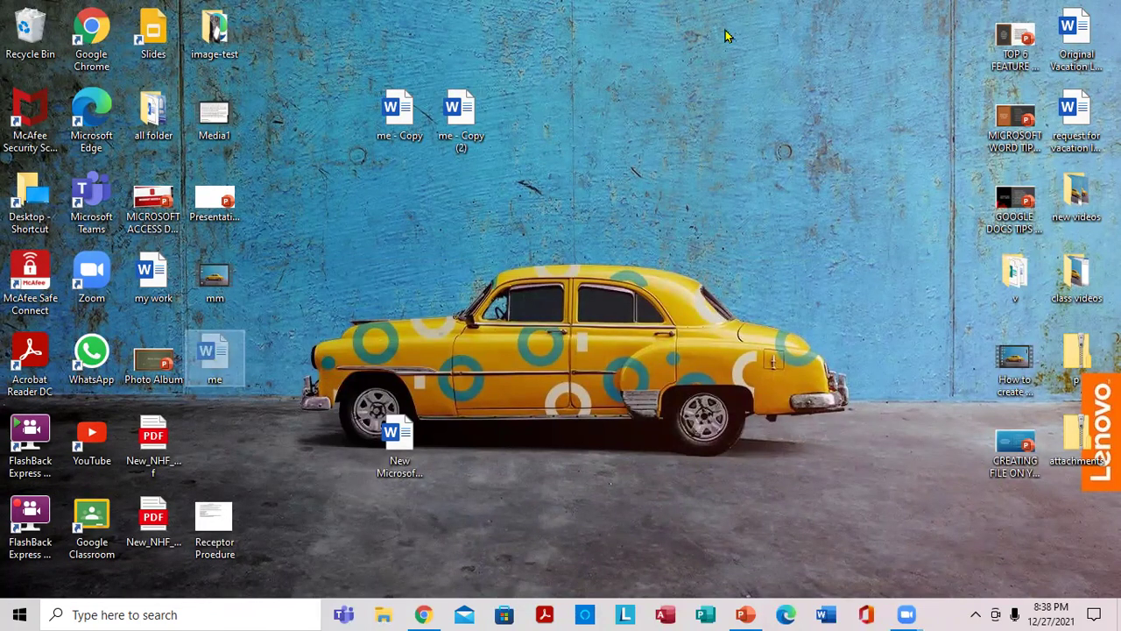
right_click(787, 41)
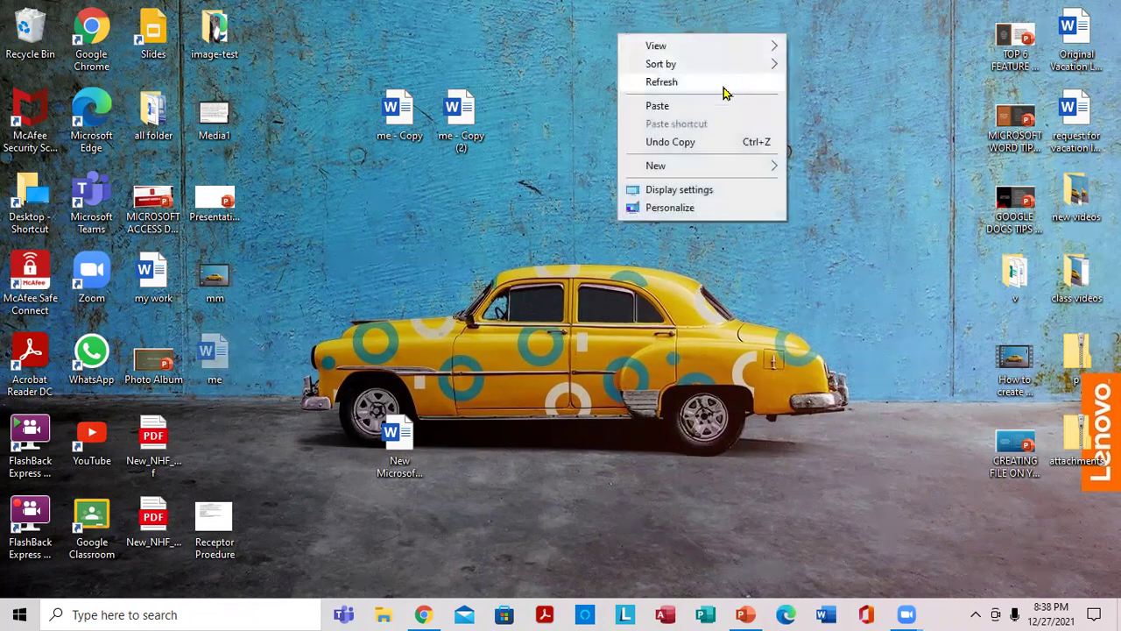
left_click(689, 107)
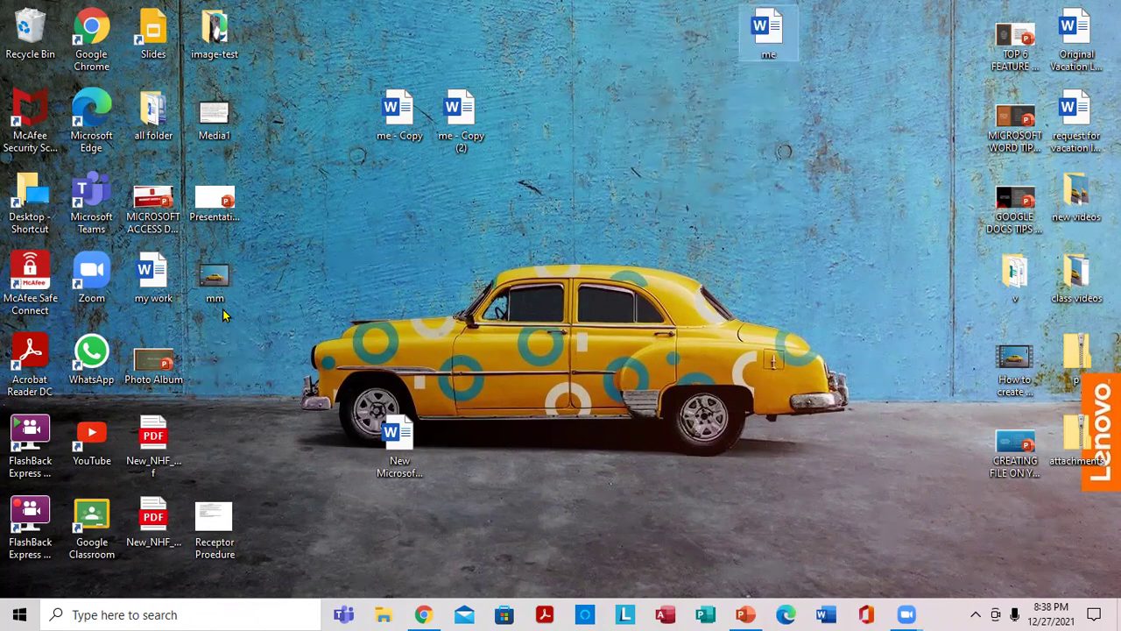
Cut and paste me - Copy and me - Copy (2) into the top row, then return to PowerPoint
right_click(386, 101)
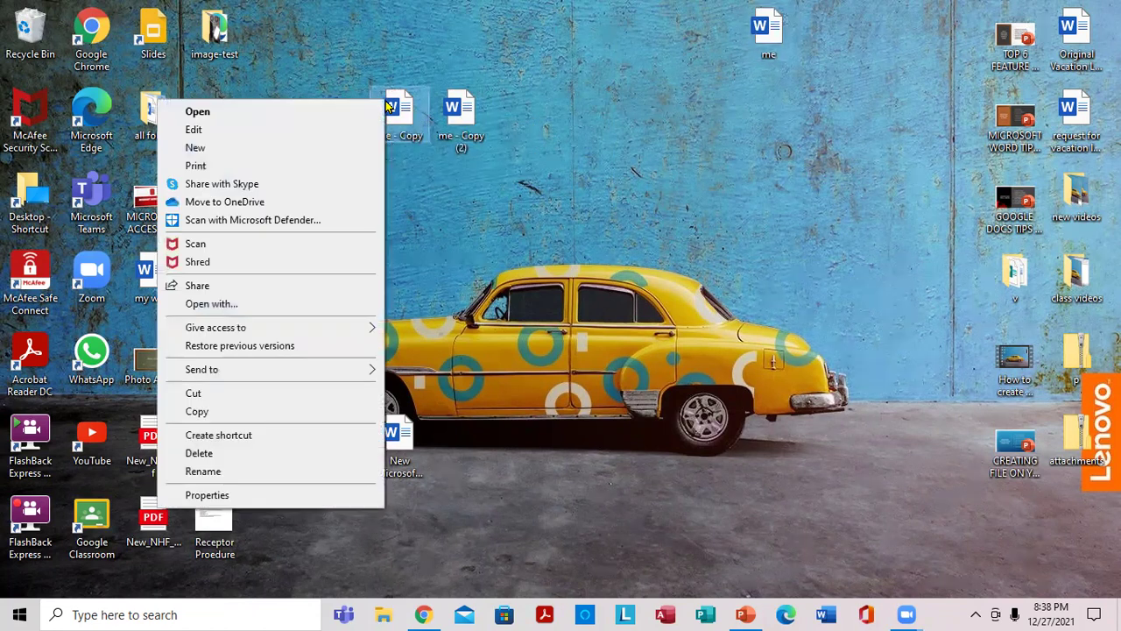
left_click(196, 395)
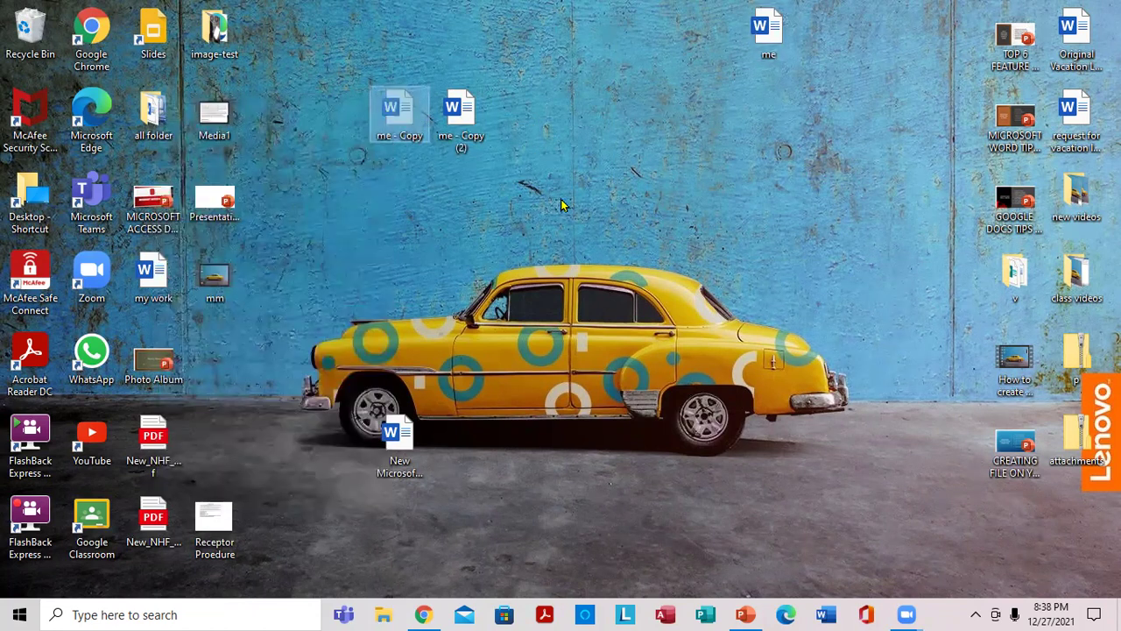
right_click(691, 35)
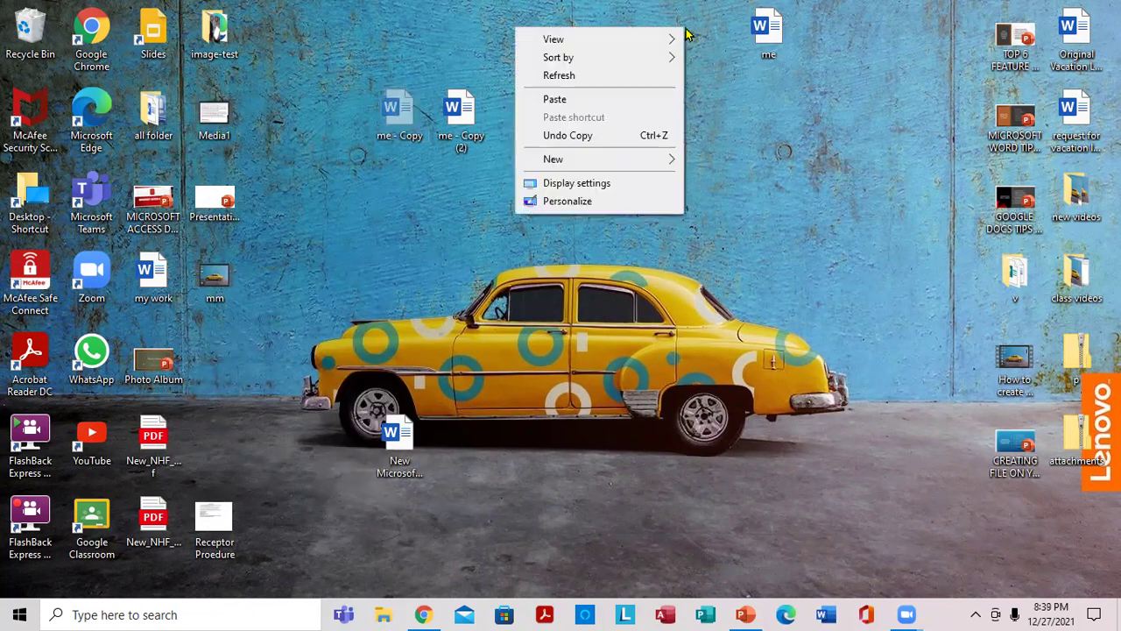
left_click(590, 100)
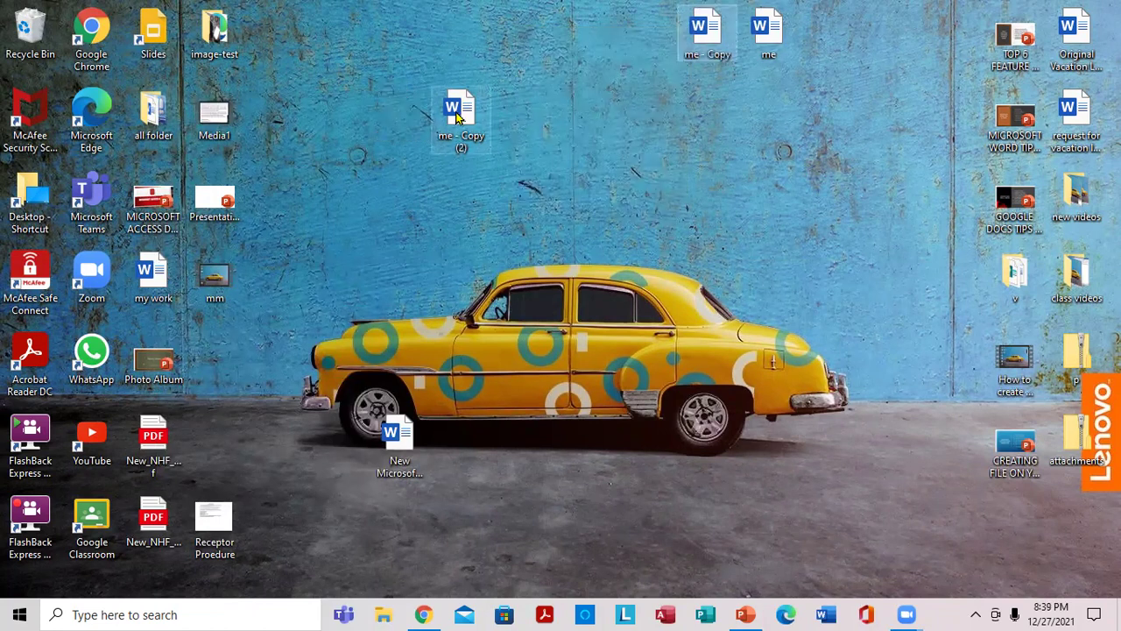
right_click(456, 118)
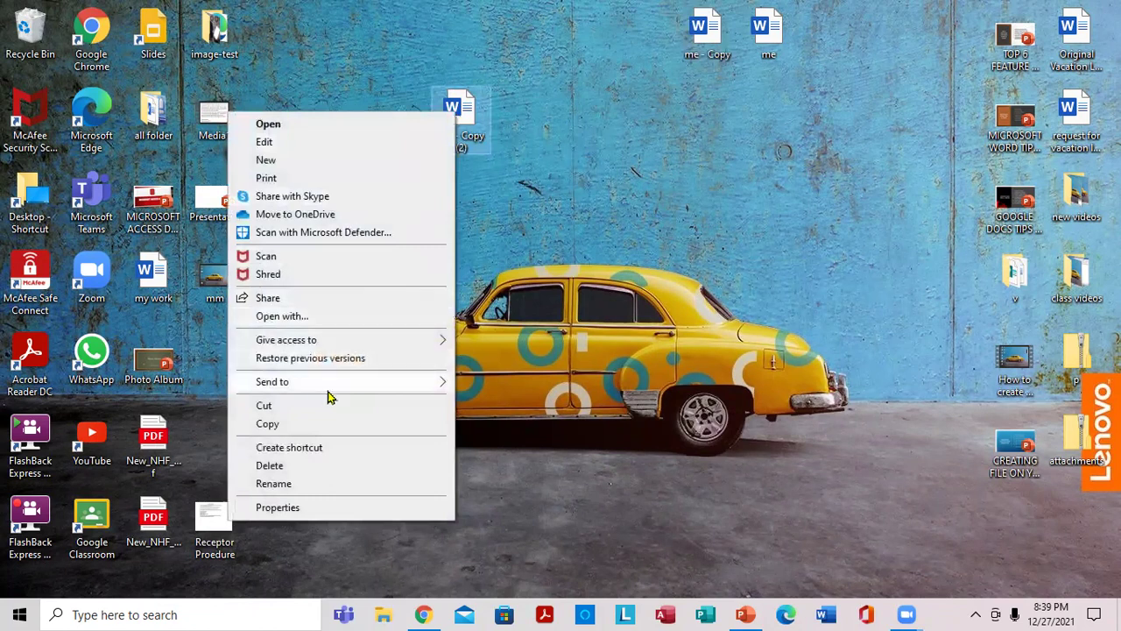
left_click(295, 408)
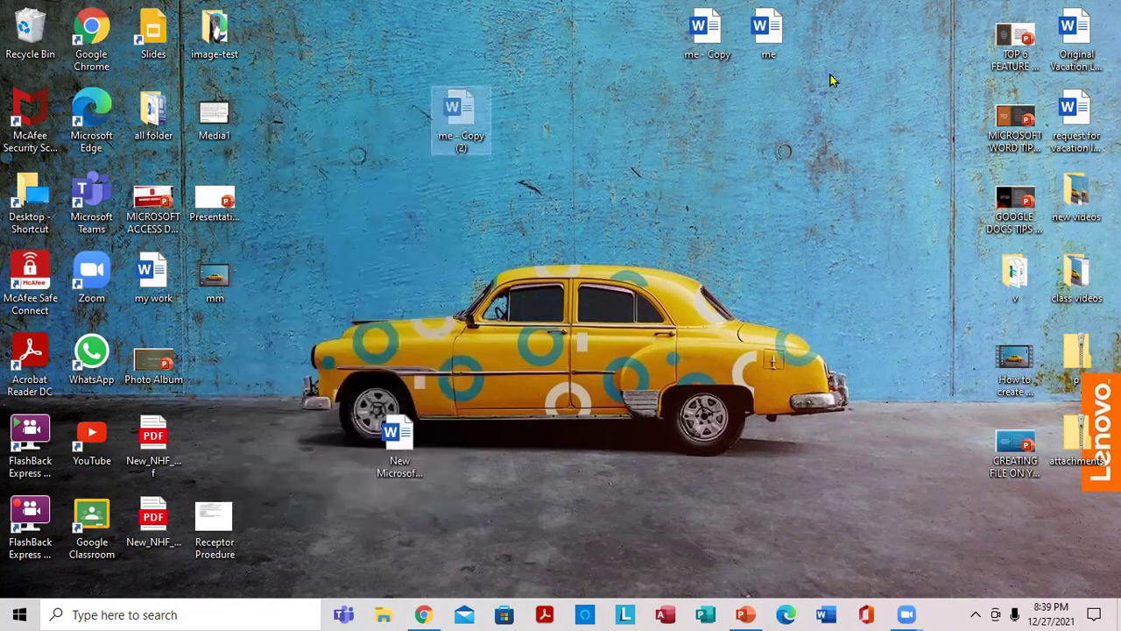
right_click(824, 27)
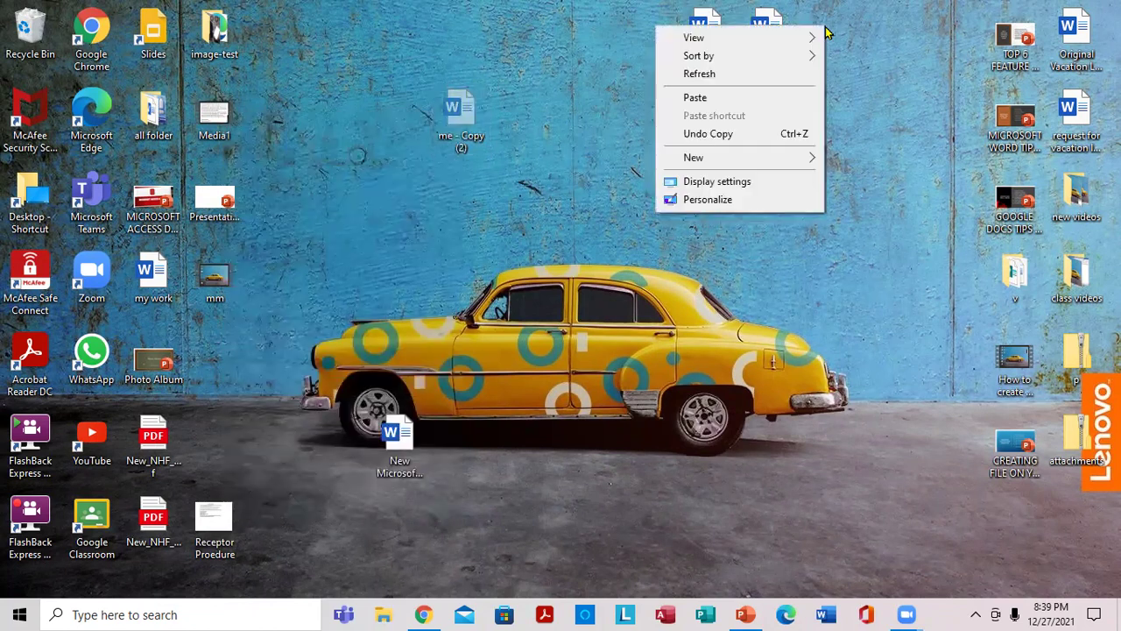
left_click(757, 100)
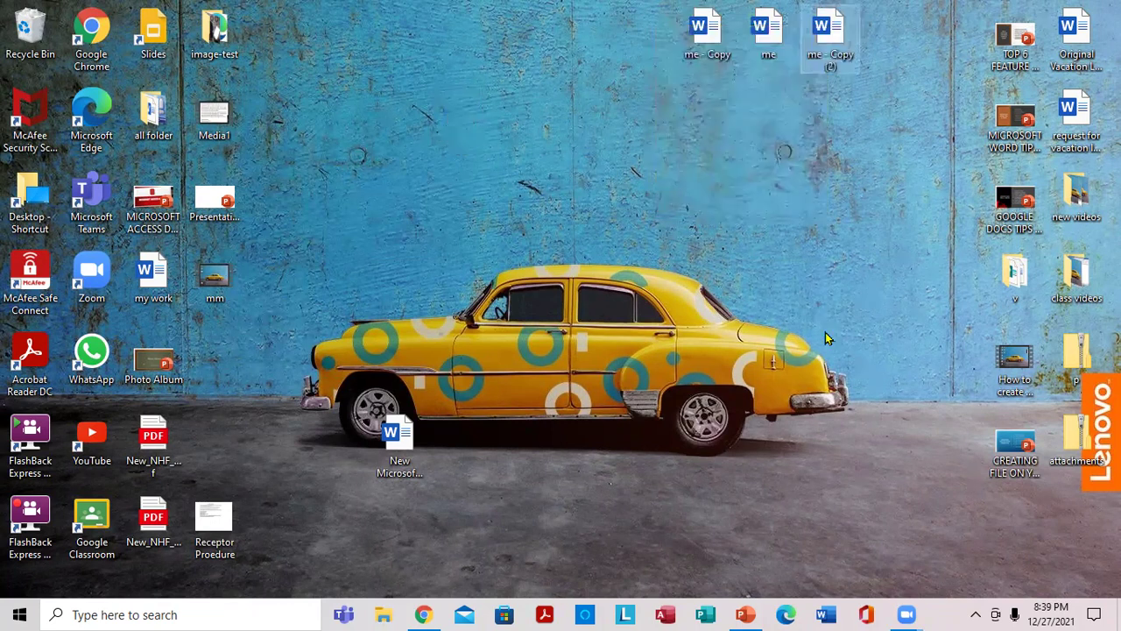
left_click(745, 614)
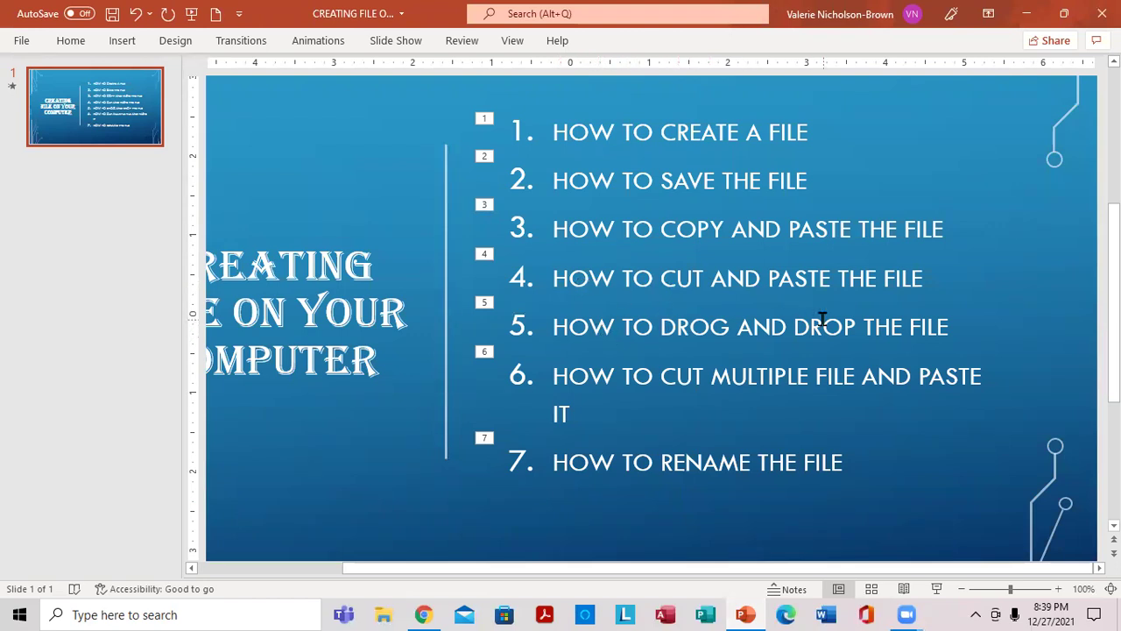
Minimize PowerPoint to show the three me files along the top of the desktop
left_click(1025, 16)
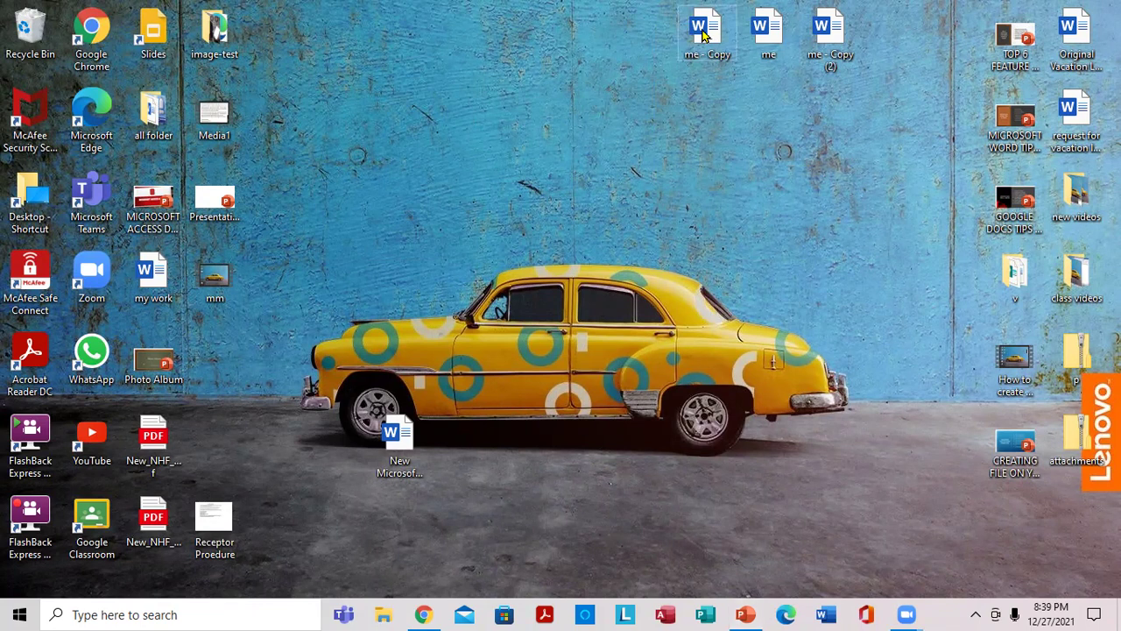
Drag me - Copy, me and me - Copy (2) one by one to the middle of the desktop
left_click_drag(701, 33, 409, 193)
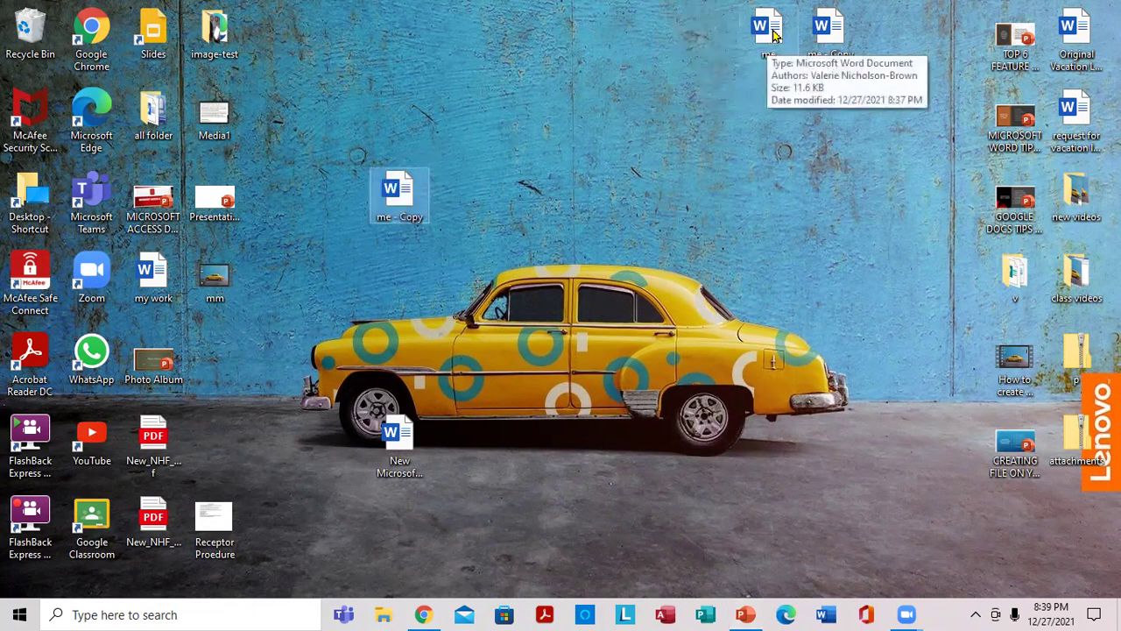
left_click_drag(773, 33, 488, 222)
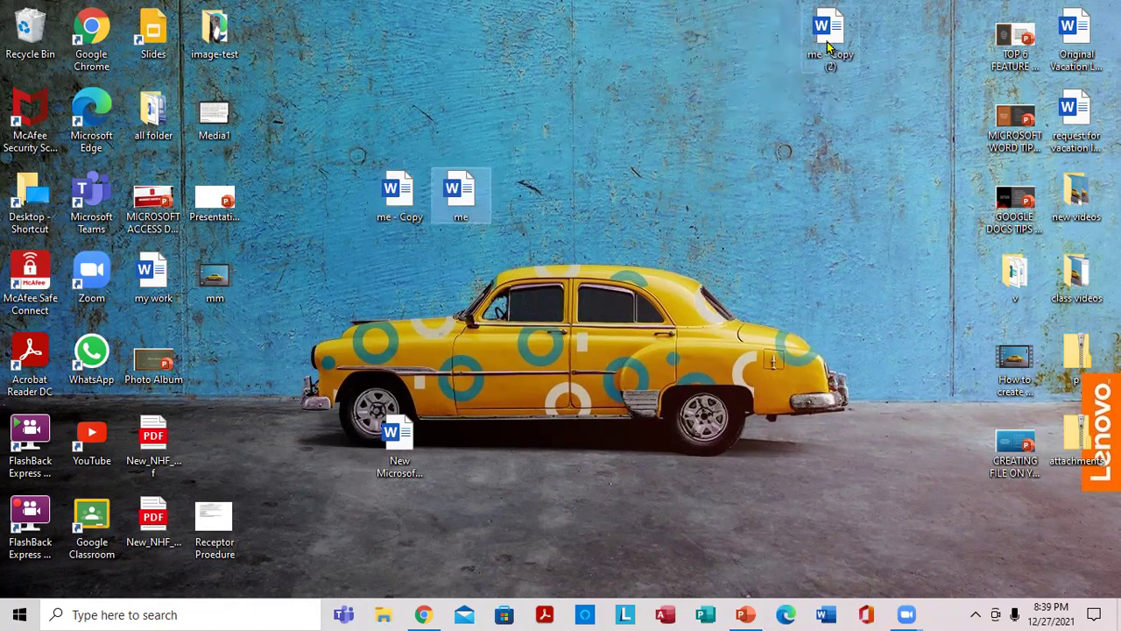
left_click_drag(830, 39, 548, 204)
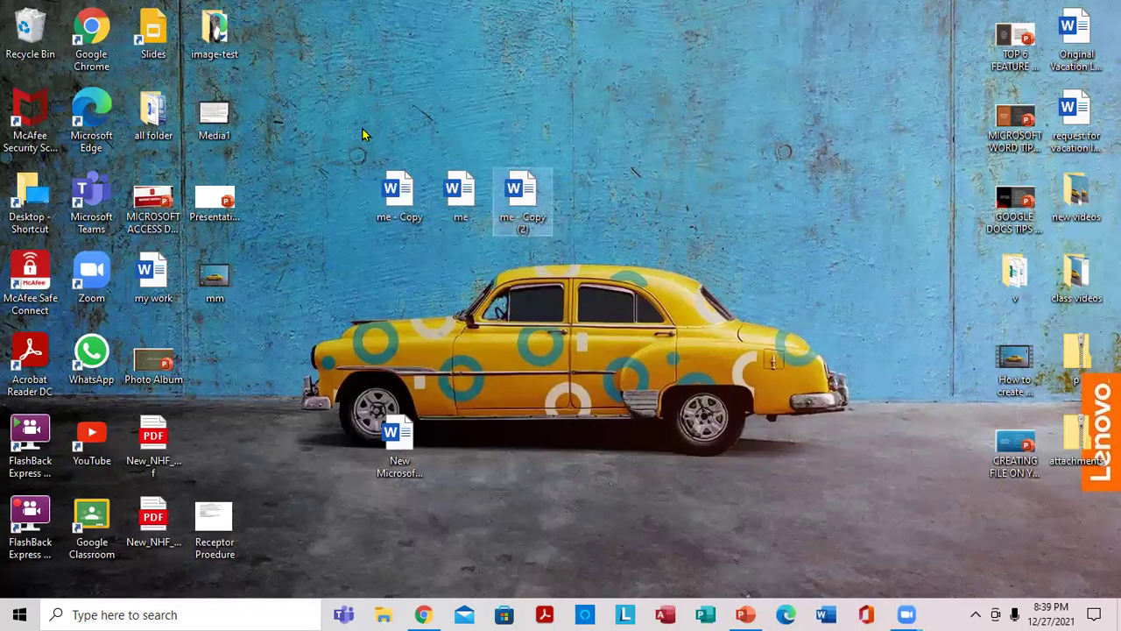
Box-select all three me files and drag them together back to the top, then return to PowerPoint
left_click_drag(364, 134, 571, 277)
left_click_drag(532, 210, 830, 85)
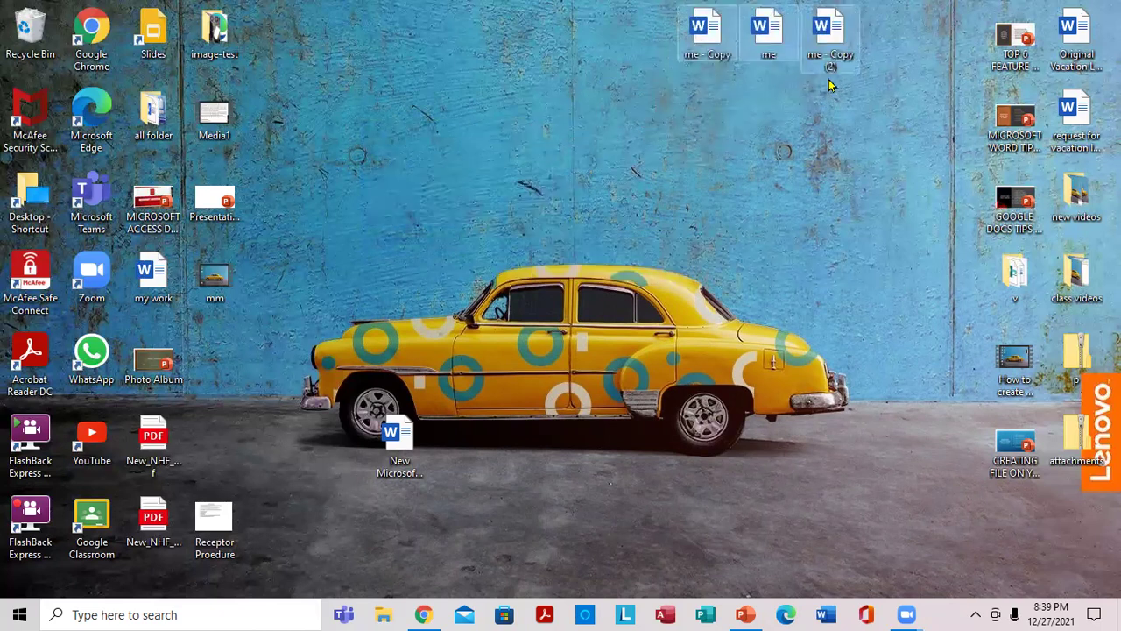
left_click(794, 181)
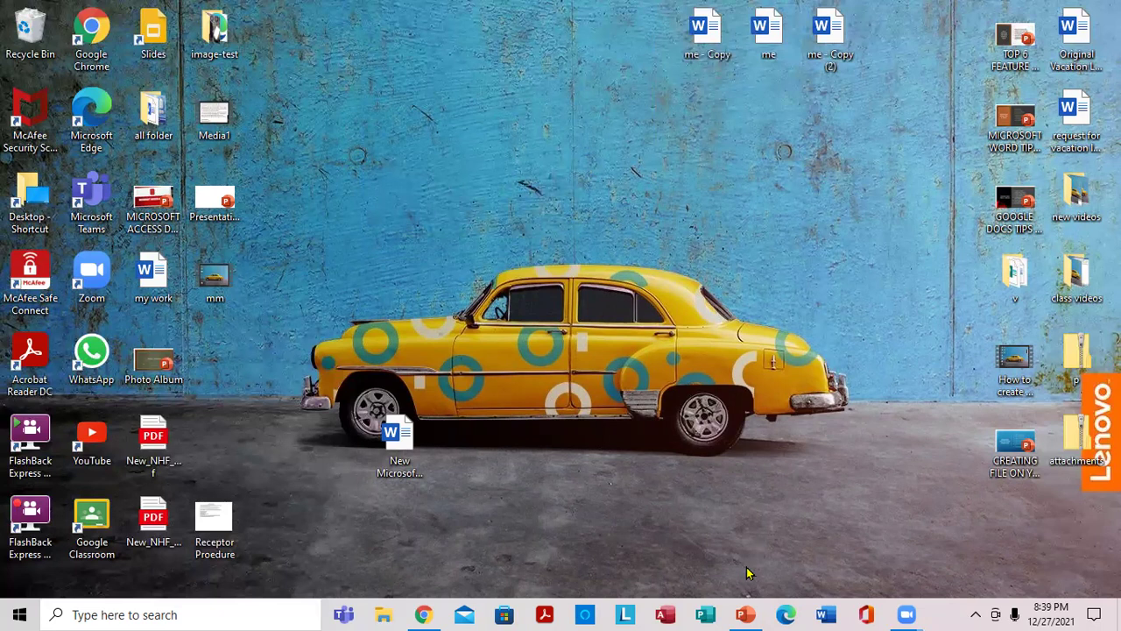
left_click(746, 614)
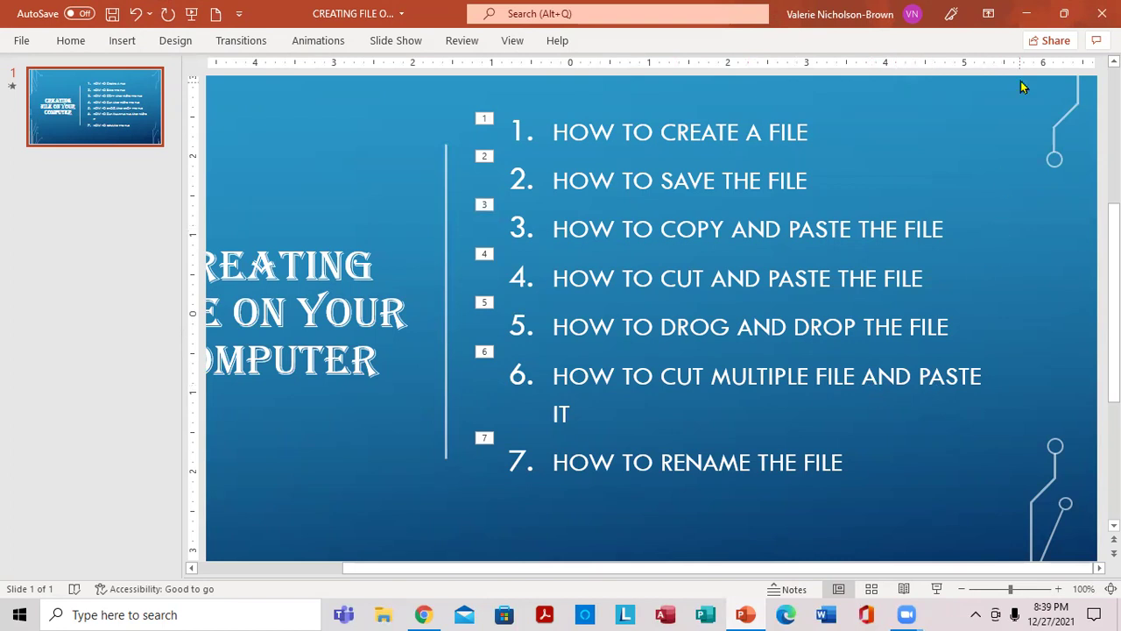
Minimize PowerPoint again to reveal me - Copy, me and me - Copy (2) on the desktop
left_click(1025, 18)
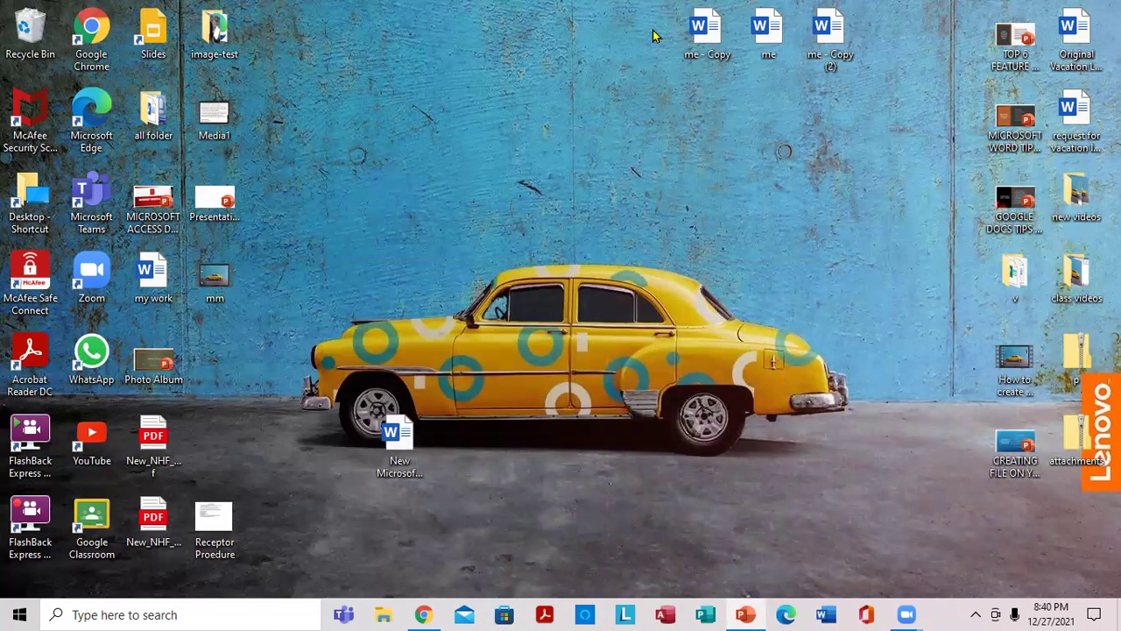
Select the three me files and cut-paste them together below the car
left_click_drag(653, 35, 856, 83)
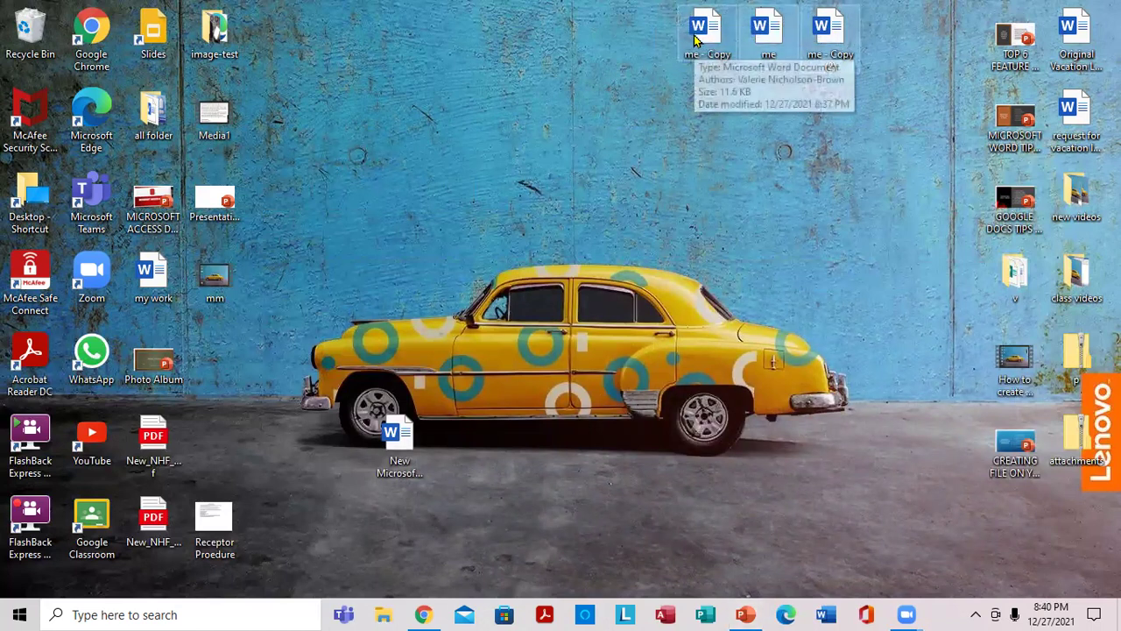
right_click(695, 40)
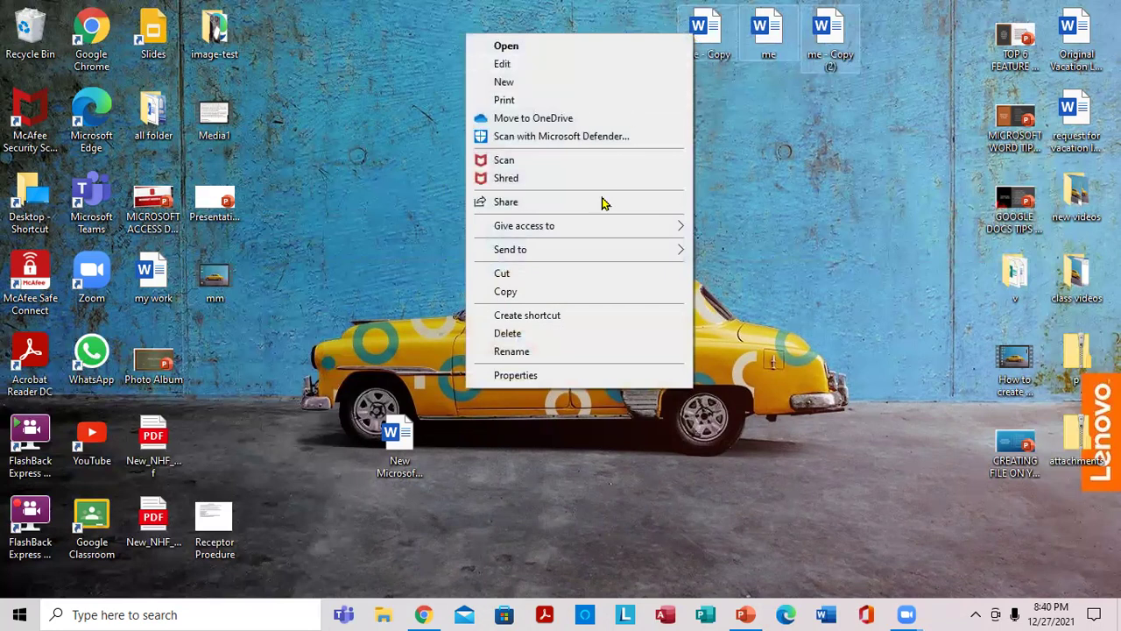
left_click(528, 276)
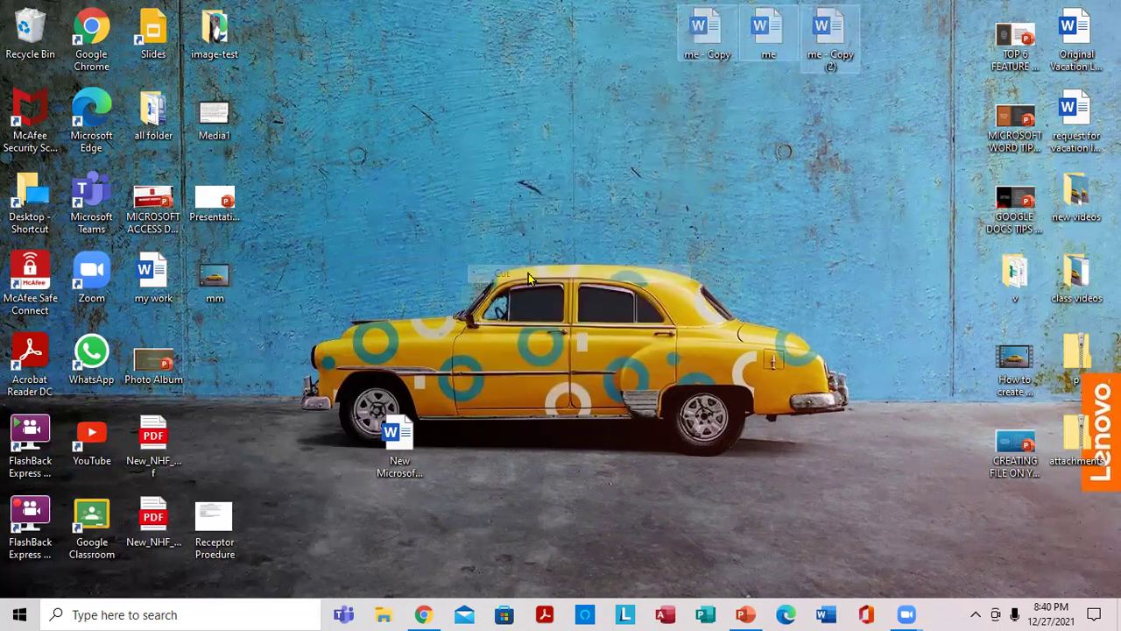
right_click(566, 532)
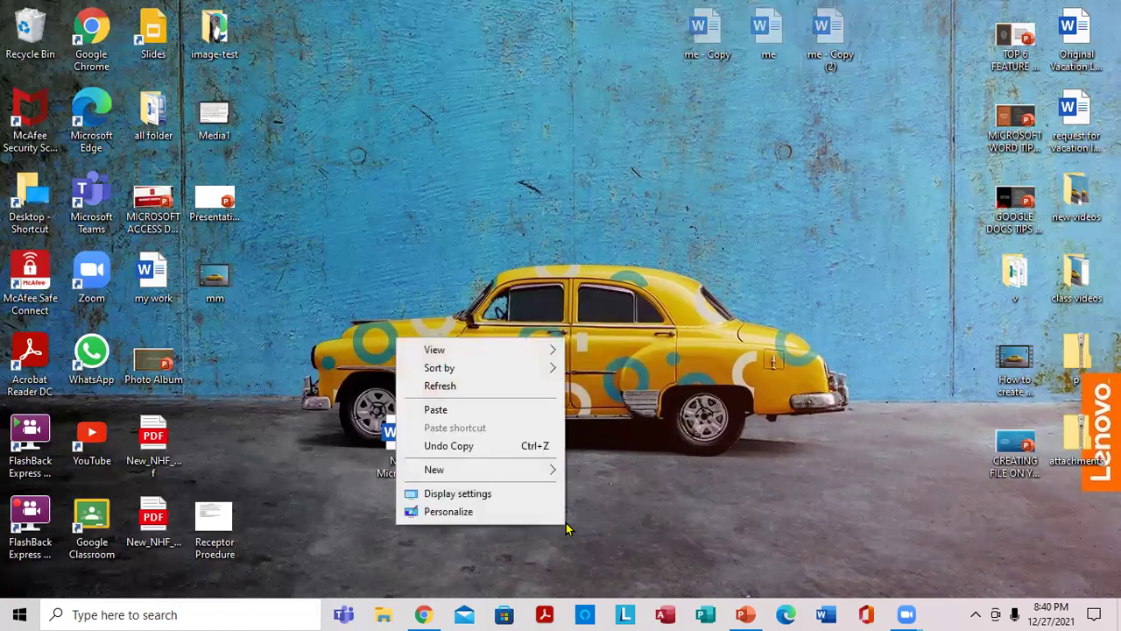
left_click(479, 410)
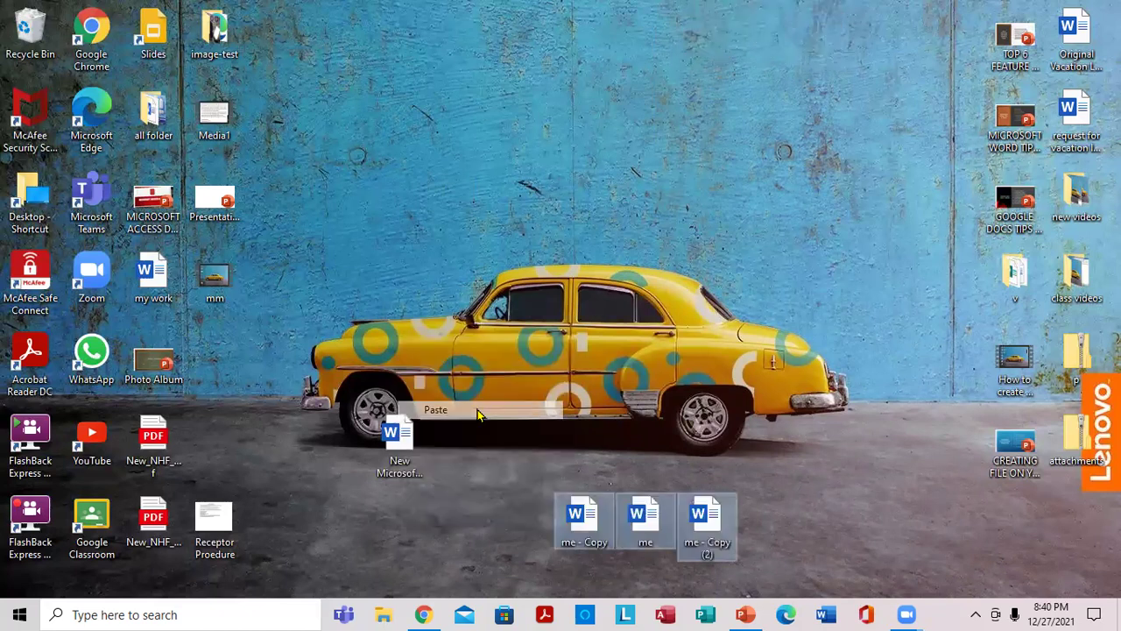
left_click(602, 427)
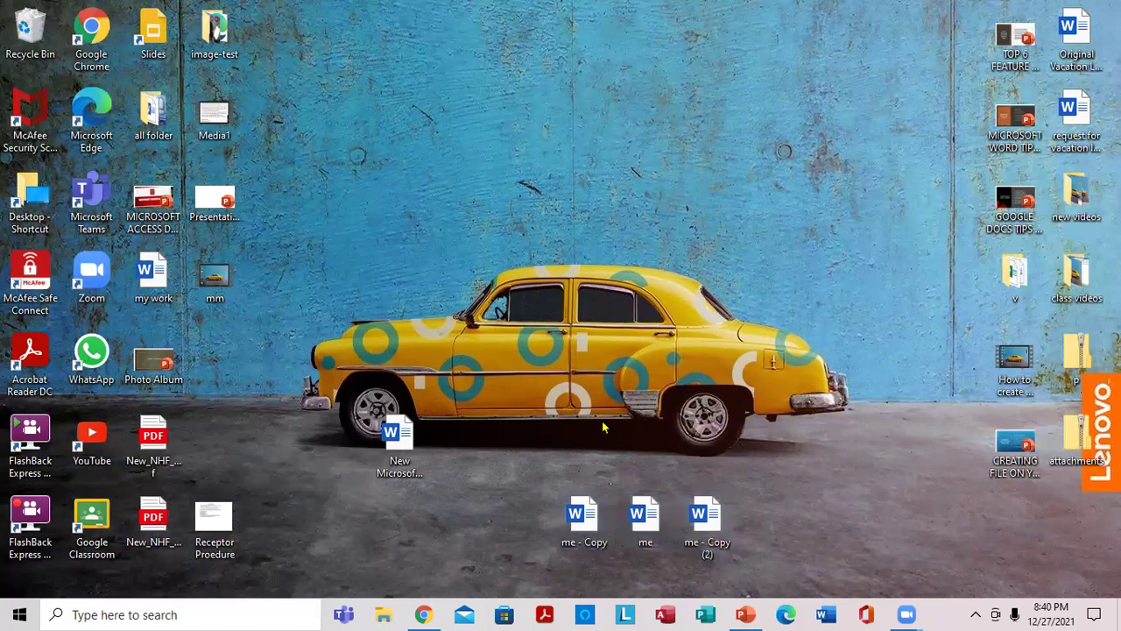
Select all four Word files and cut-paste them near the top of the desktop, then return to PowerPoint
left_click_drag(339, 366, 784, 573)
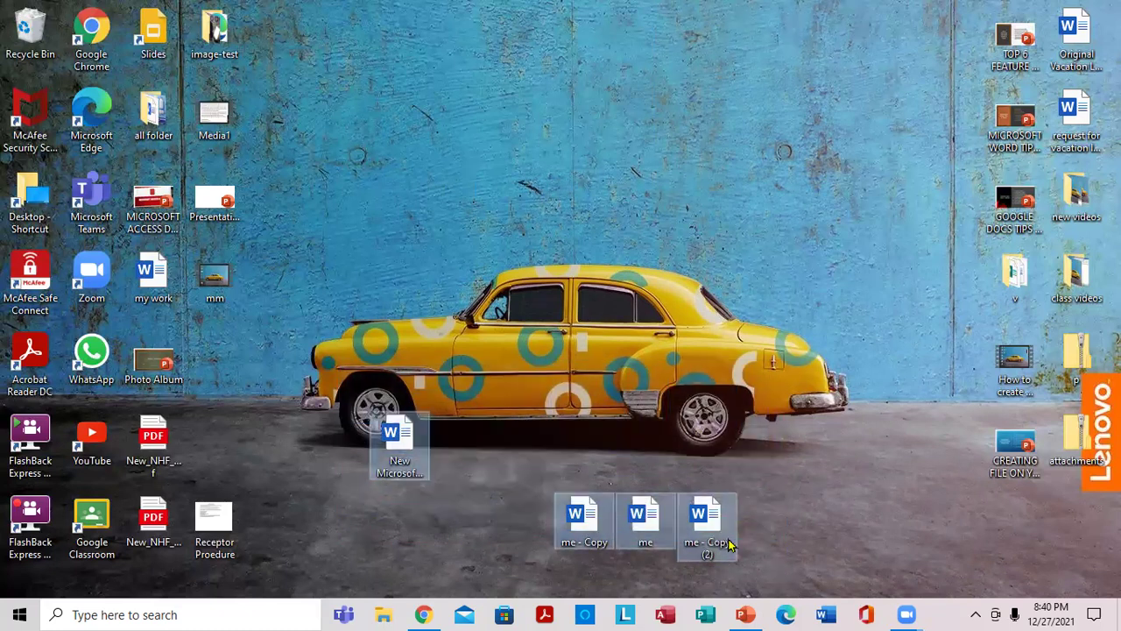
right_click(686, 519)
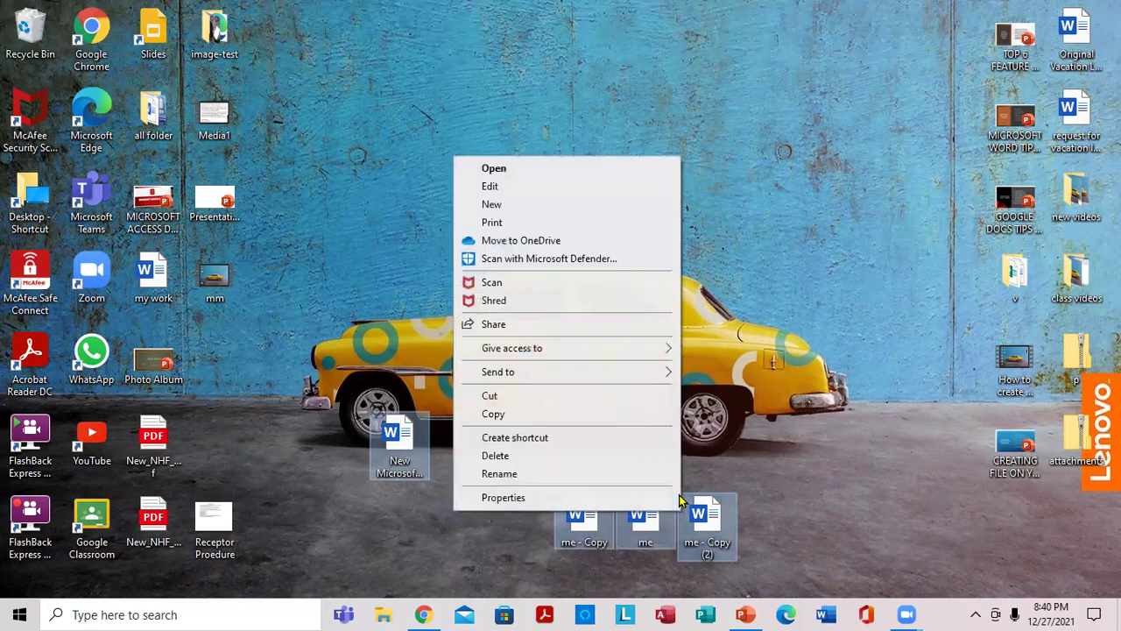
left_click(516, 400)
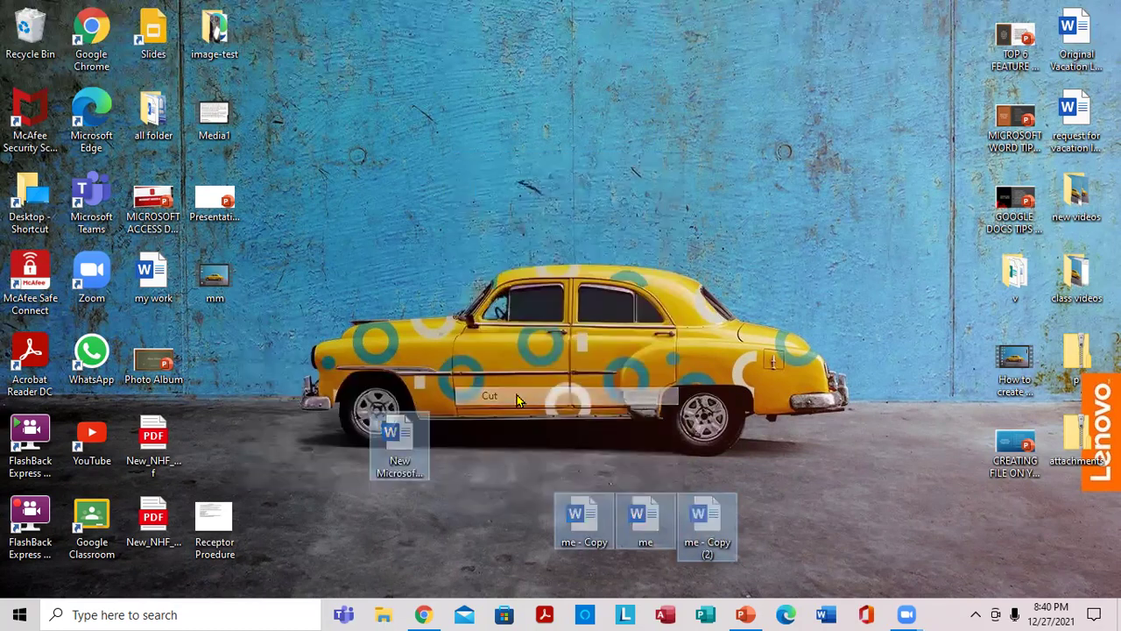
right_click(687, 76)
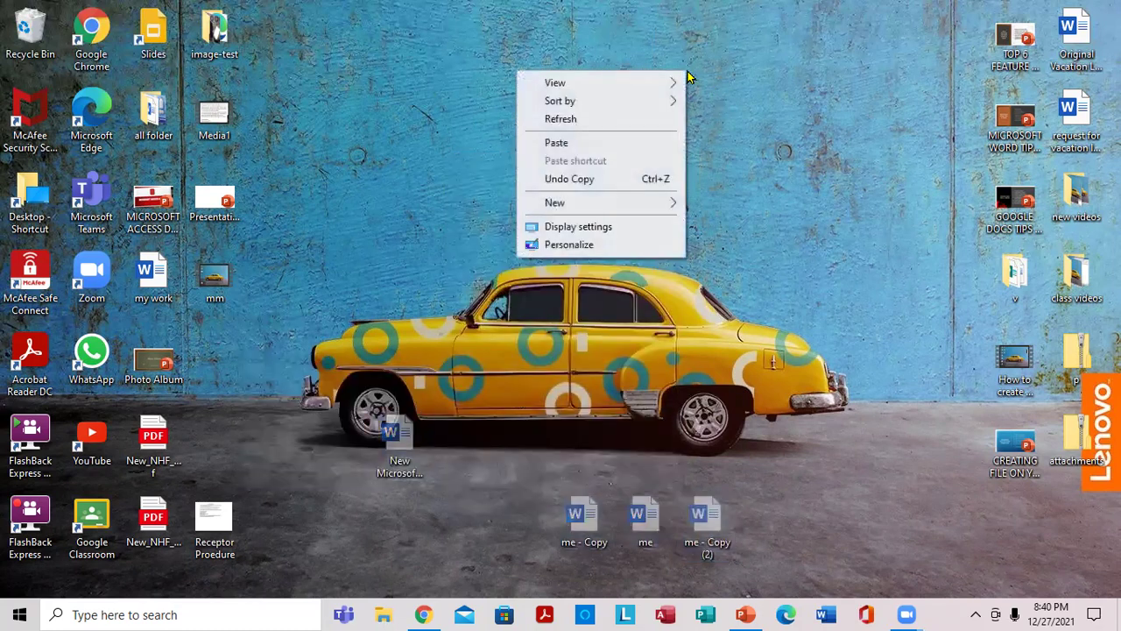
left_click(598, 142)
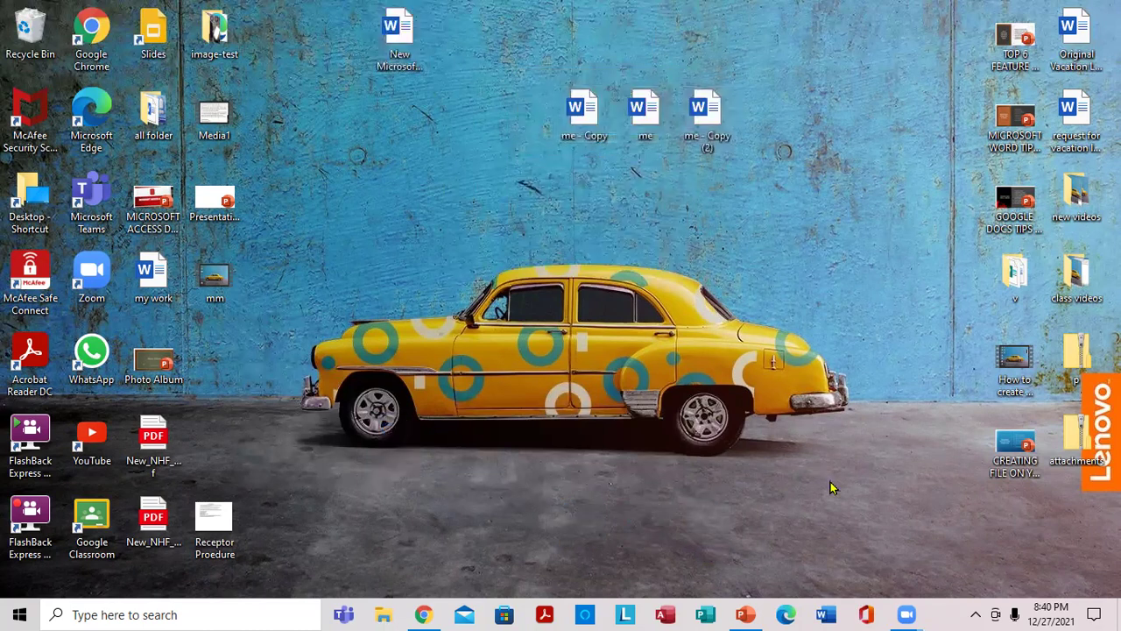
left_click(745, 614)
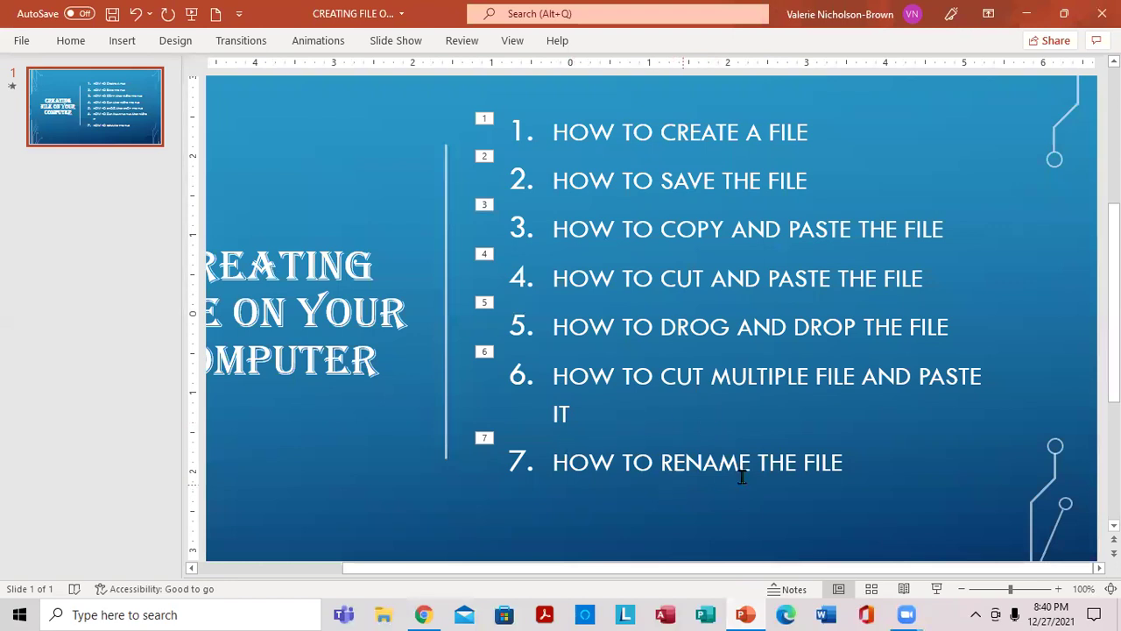
Minimize PowerPoint and bring up the context menu for me - Copy (2)
left_click(1025, 14)
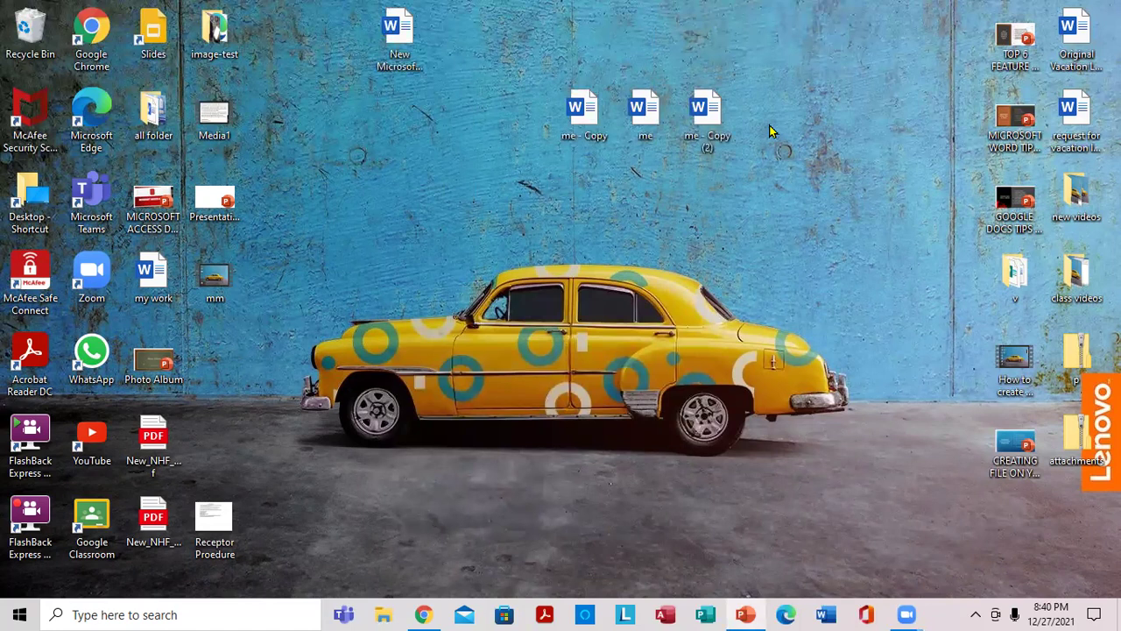
right_click(708, 143)
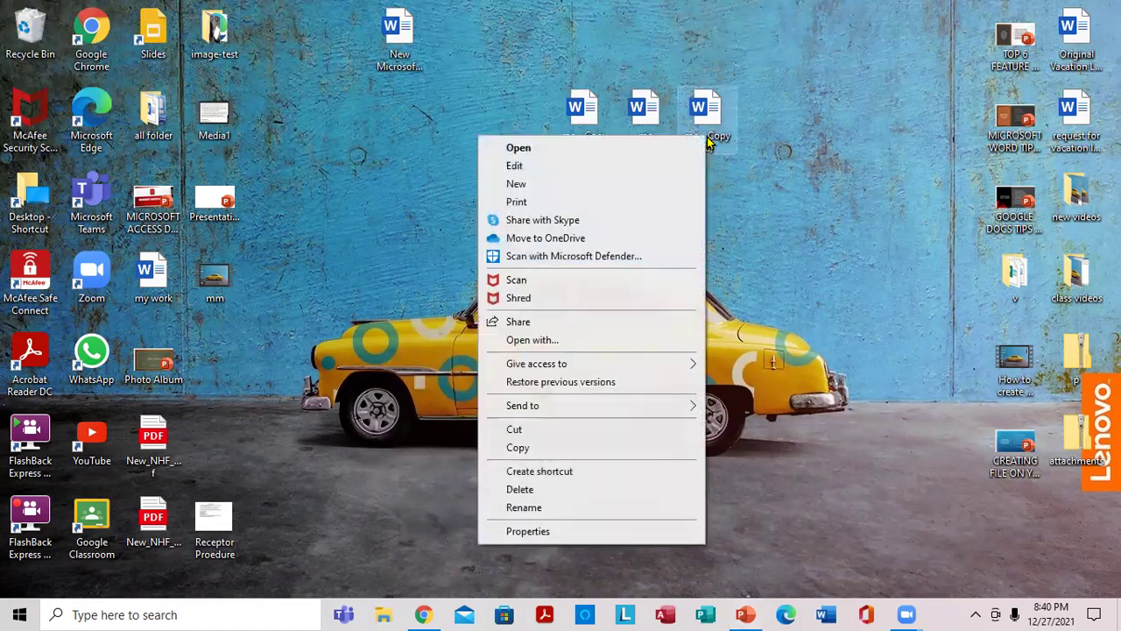
Rename 'me - Copy (2)' on the desktop to school
left_click(524, 507)
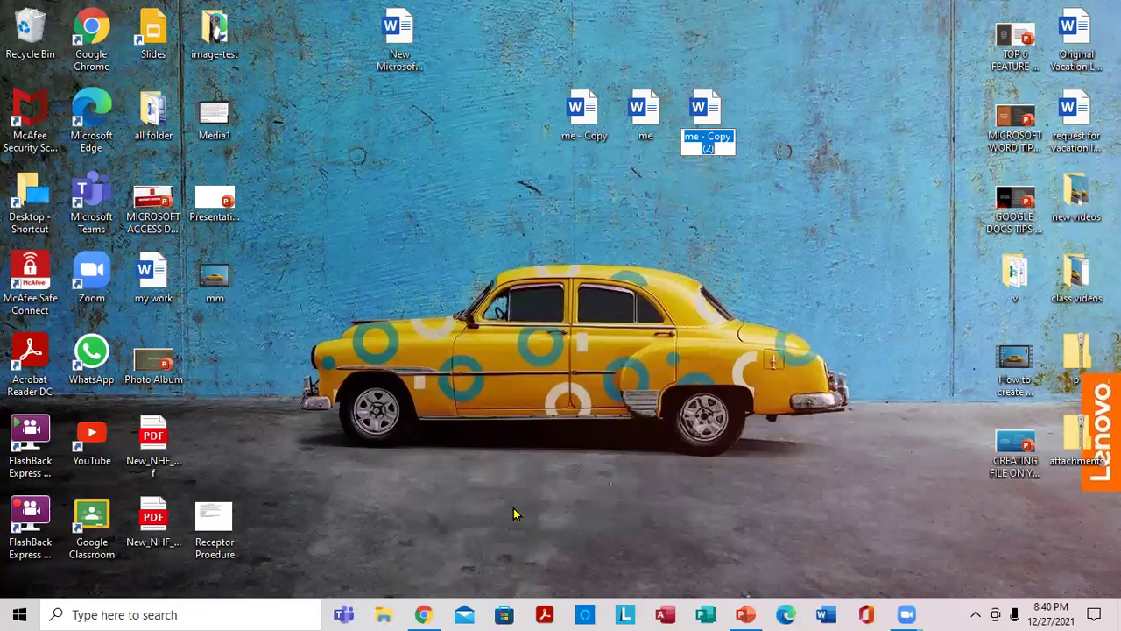
type("school")
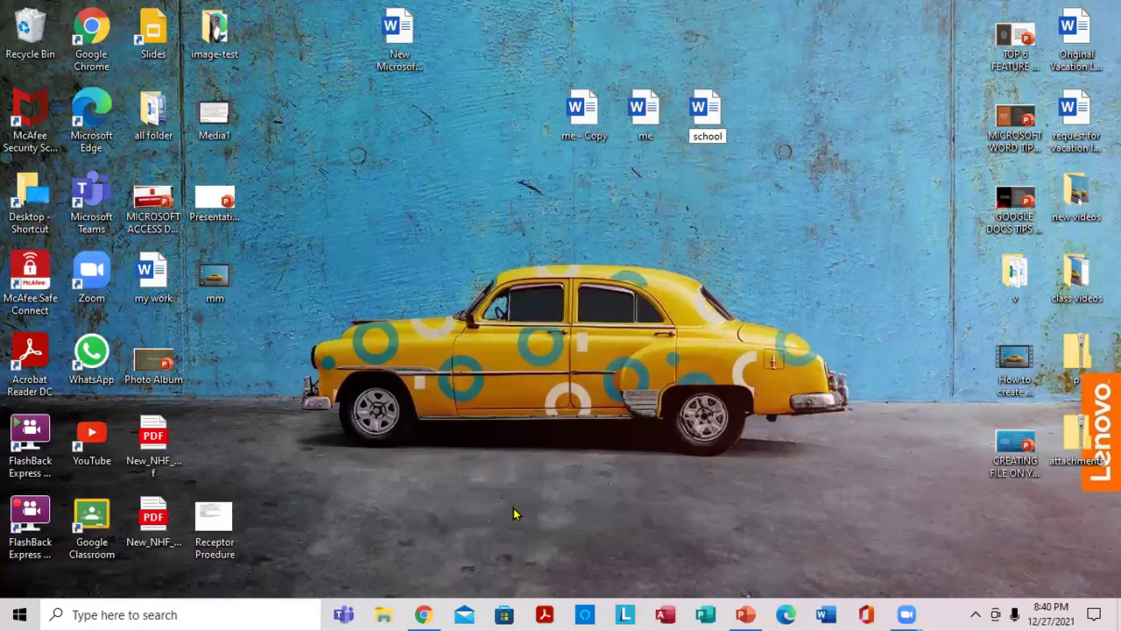
key("Return")
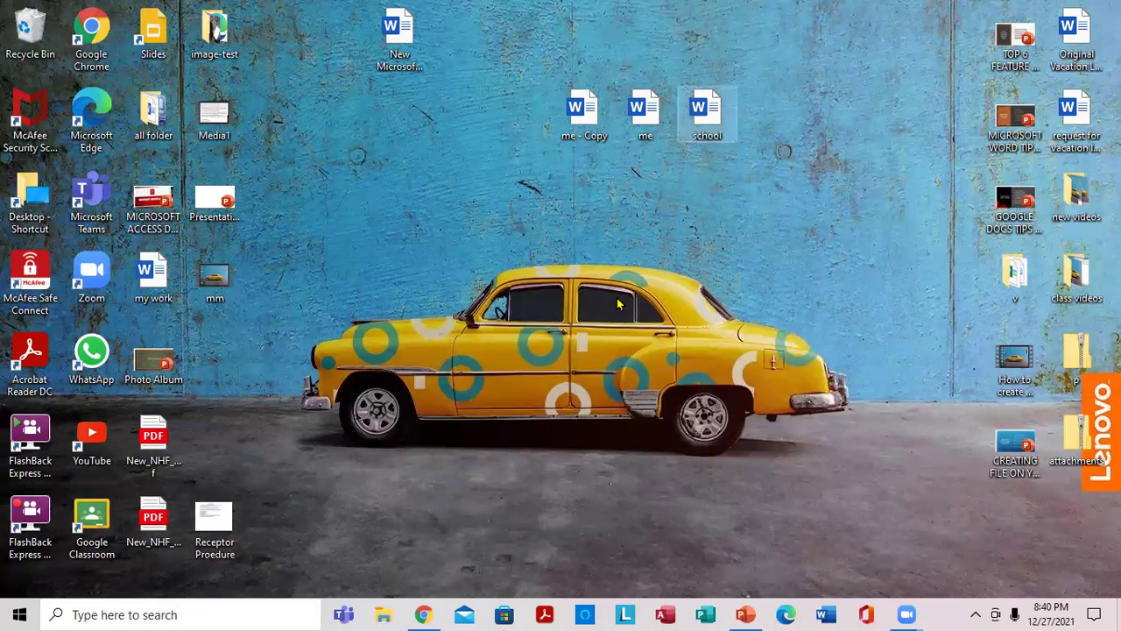
Rename the original 'me' document to class
right_click(643, 136)
left_click(648, 105)
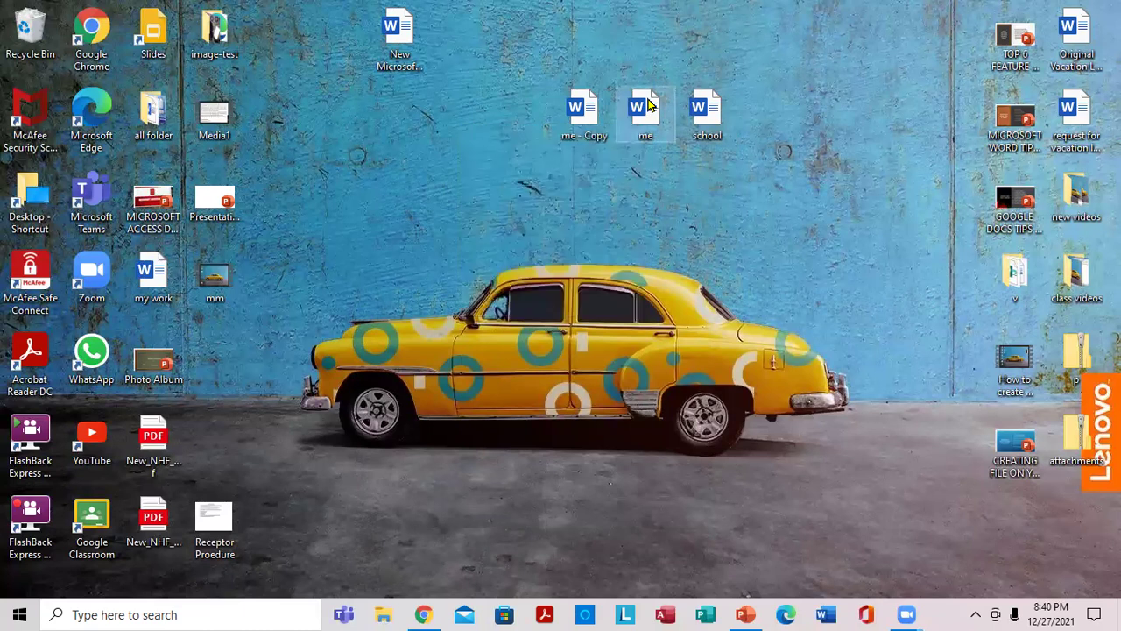
right_click(649, 105)
left_click(488, 473)
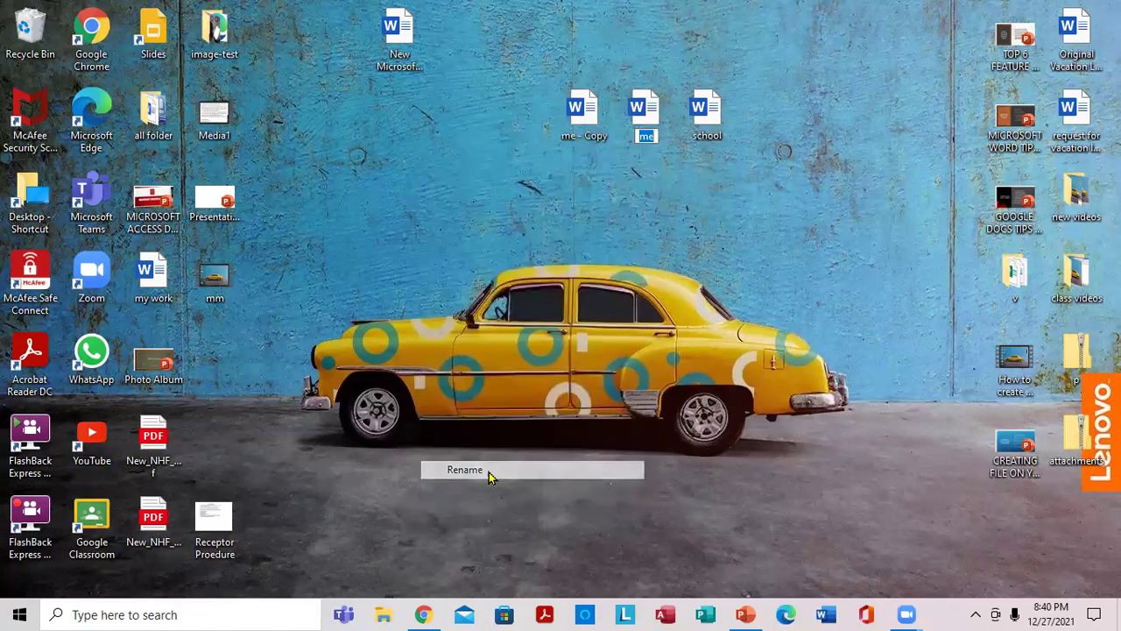
type("c")
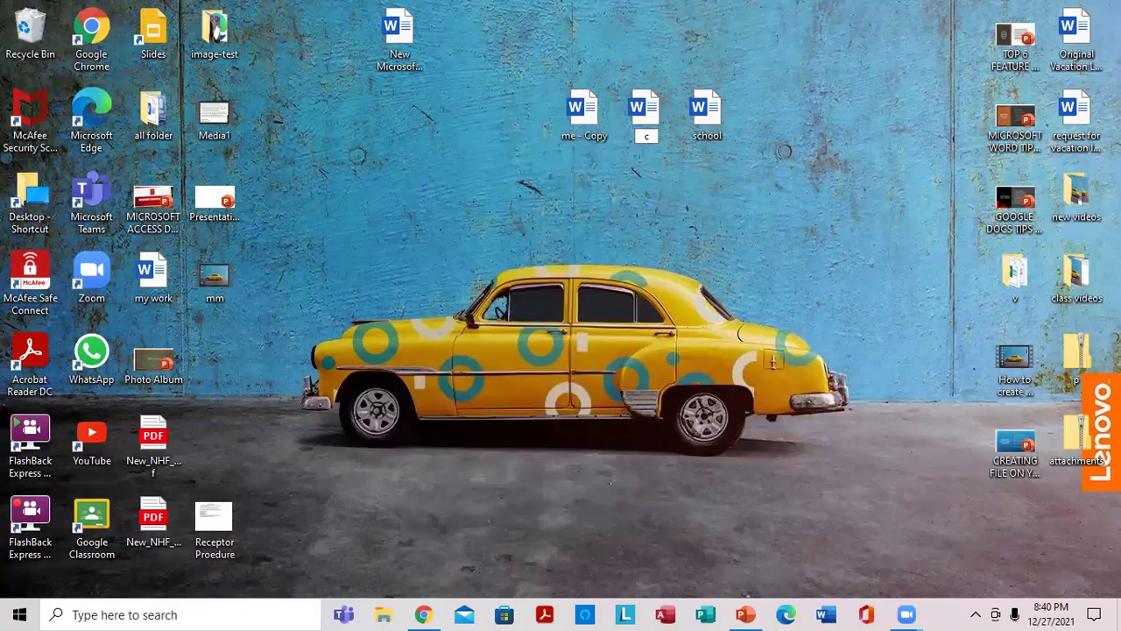
type("lass")
key("Return")
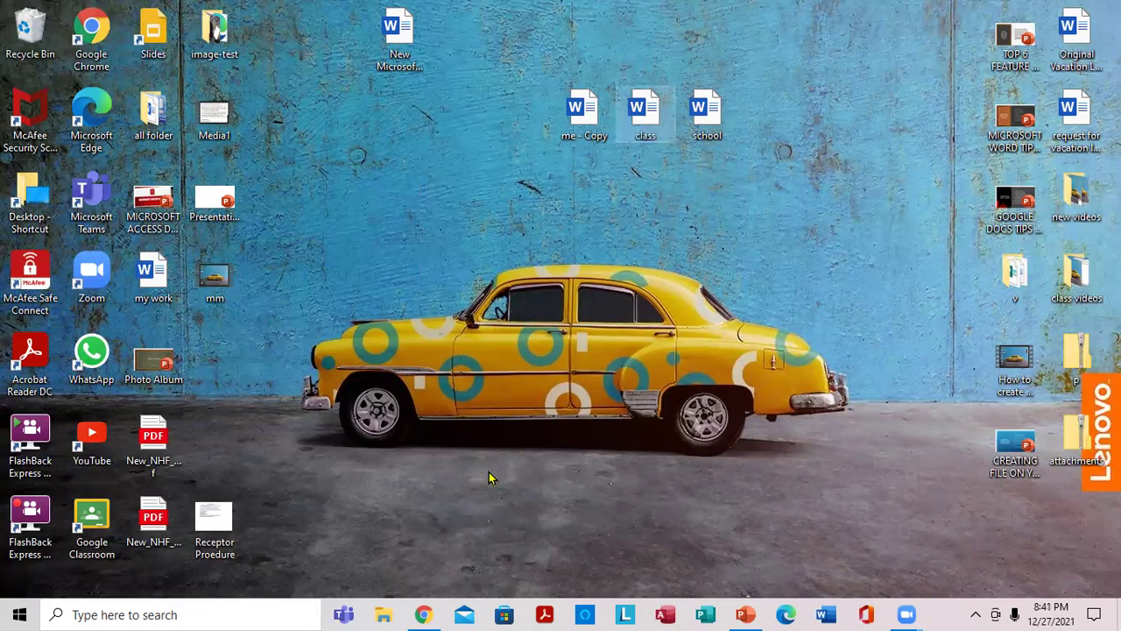
Rename 'me - Copy' to student
right_click(583, 137)
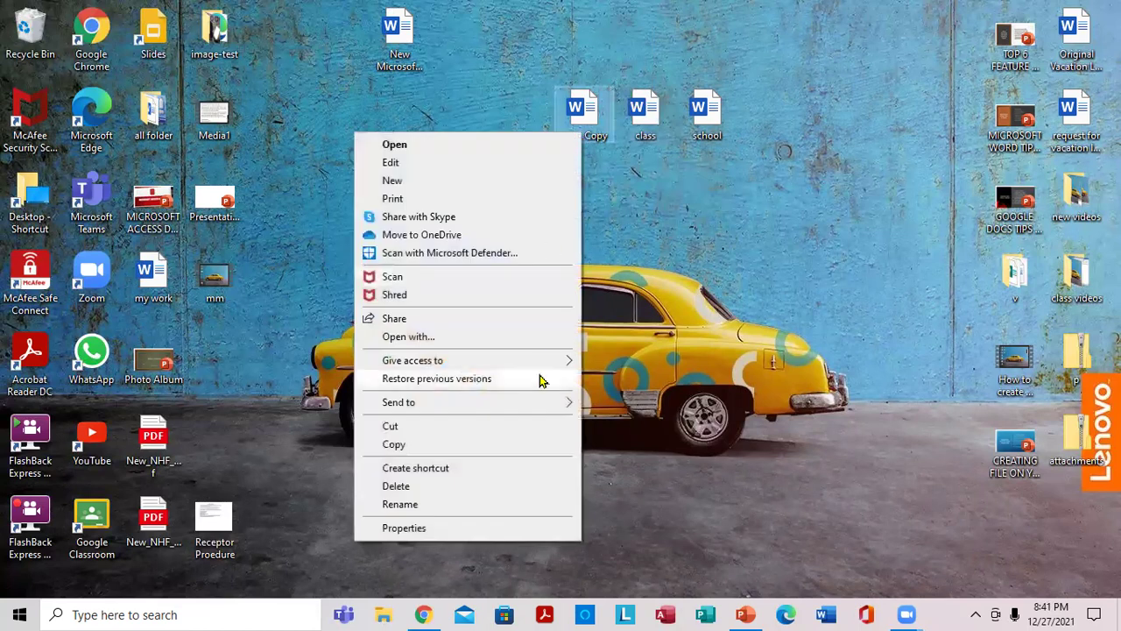
left_click(416, 505)
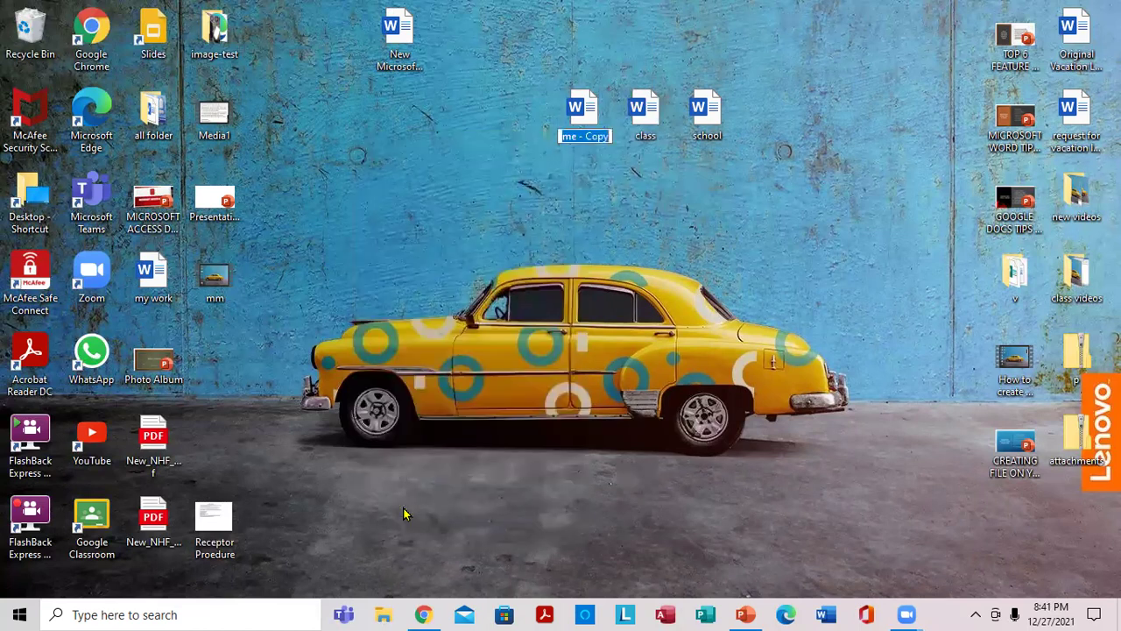
type("s")
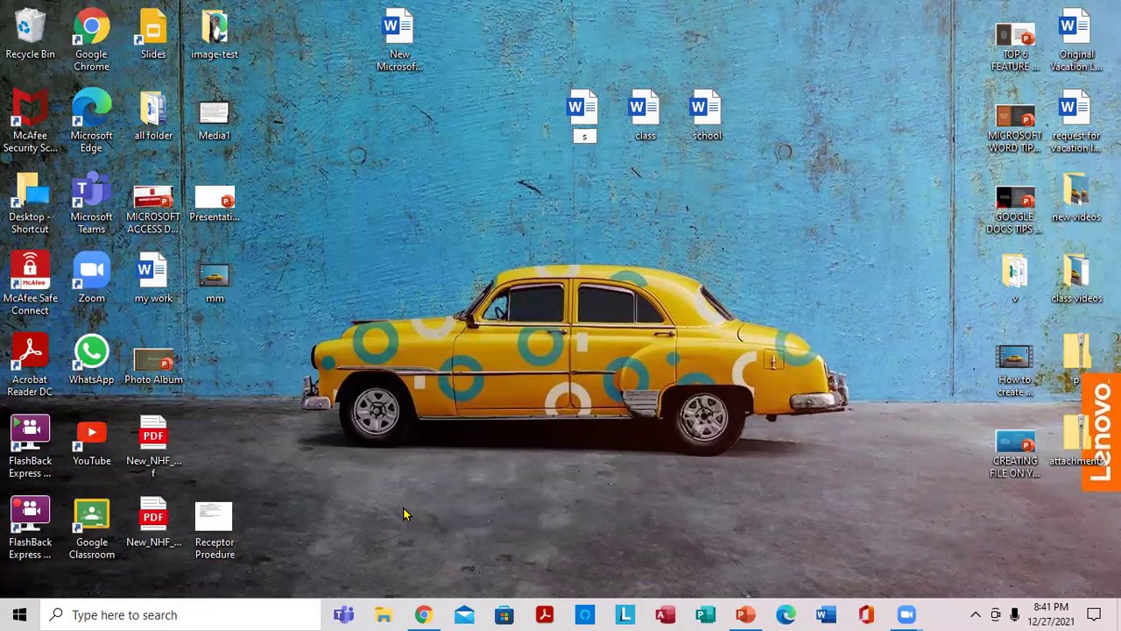
type("tudent")
key("Return")
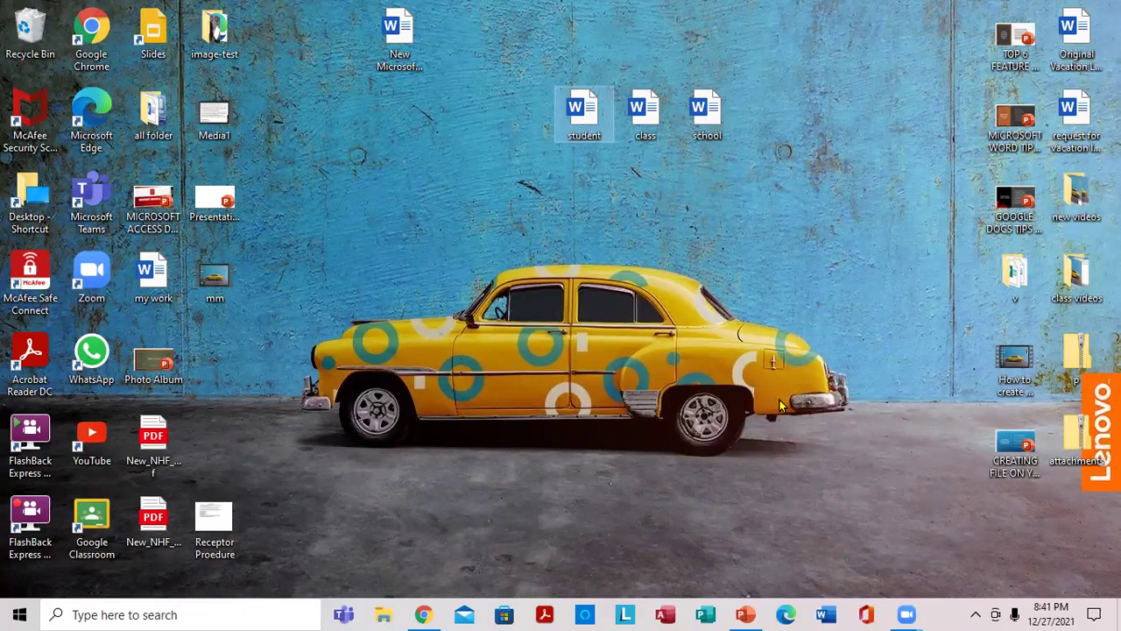